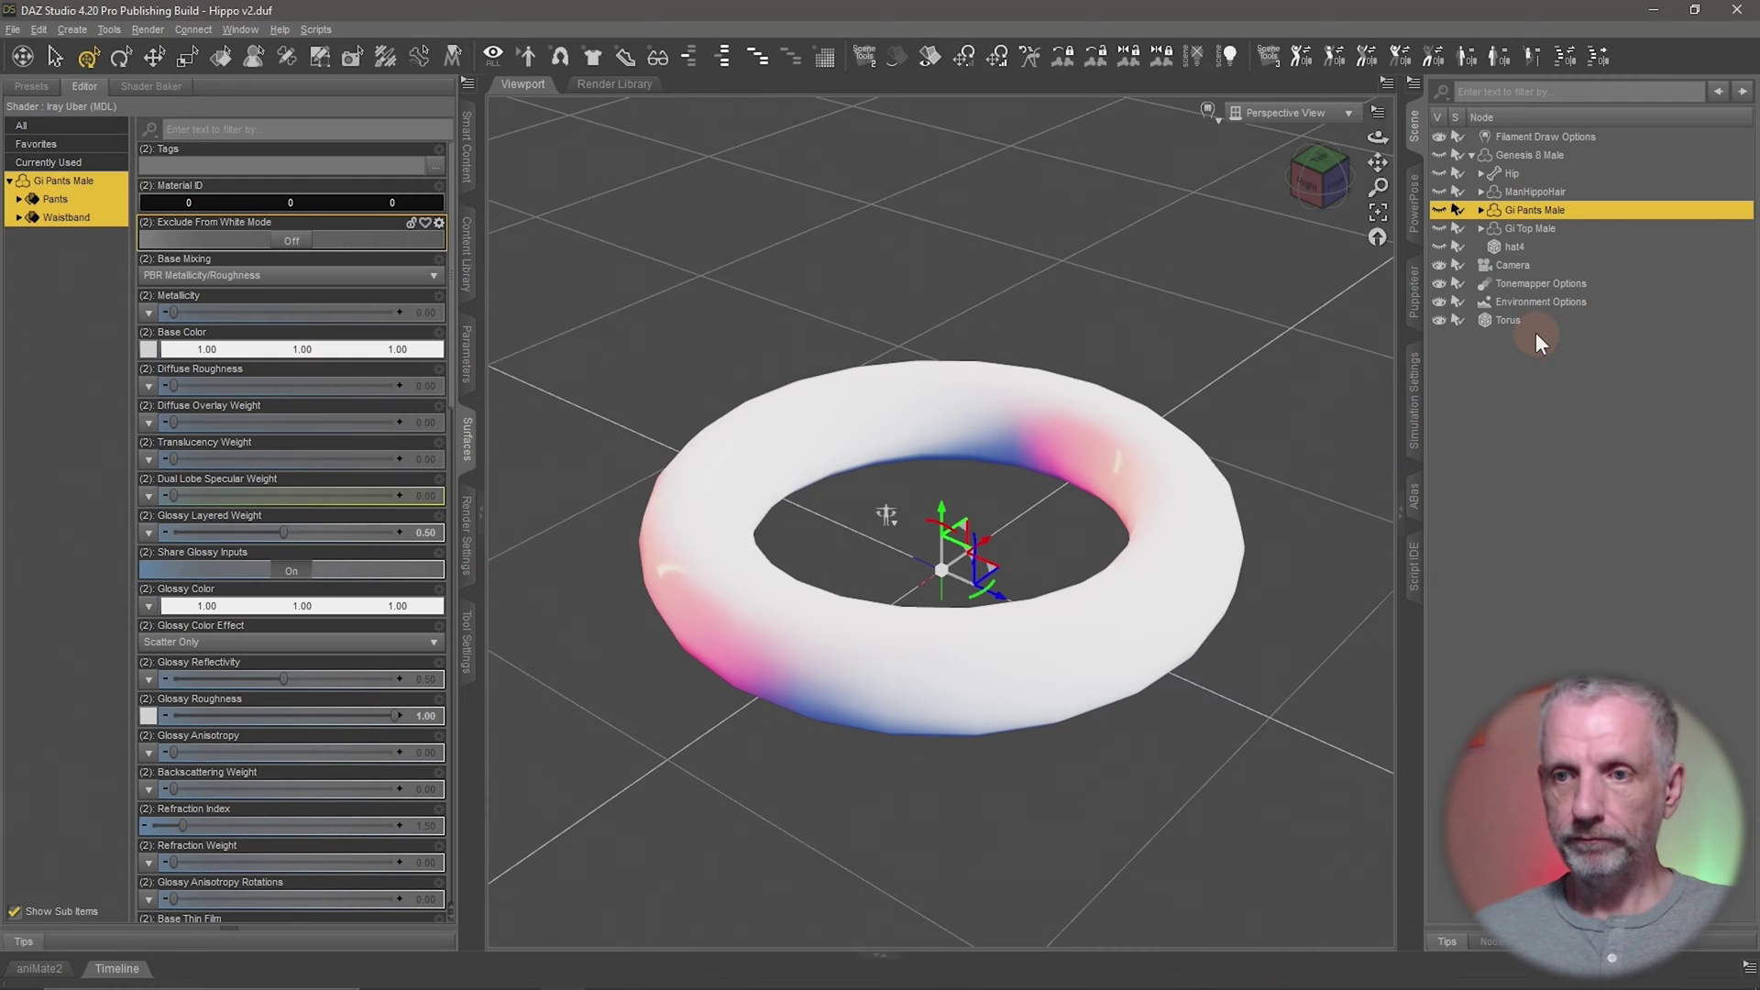
Set the base color of the torus's Default surface to dark magenta (RGB 128, 0, 64)
left_click(1518, 320)
left_click(64, 188)
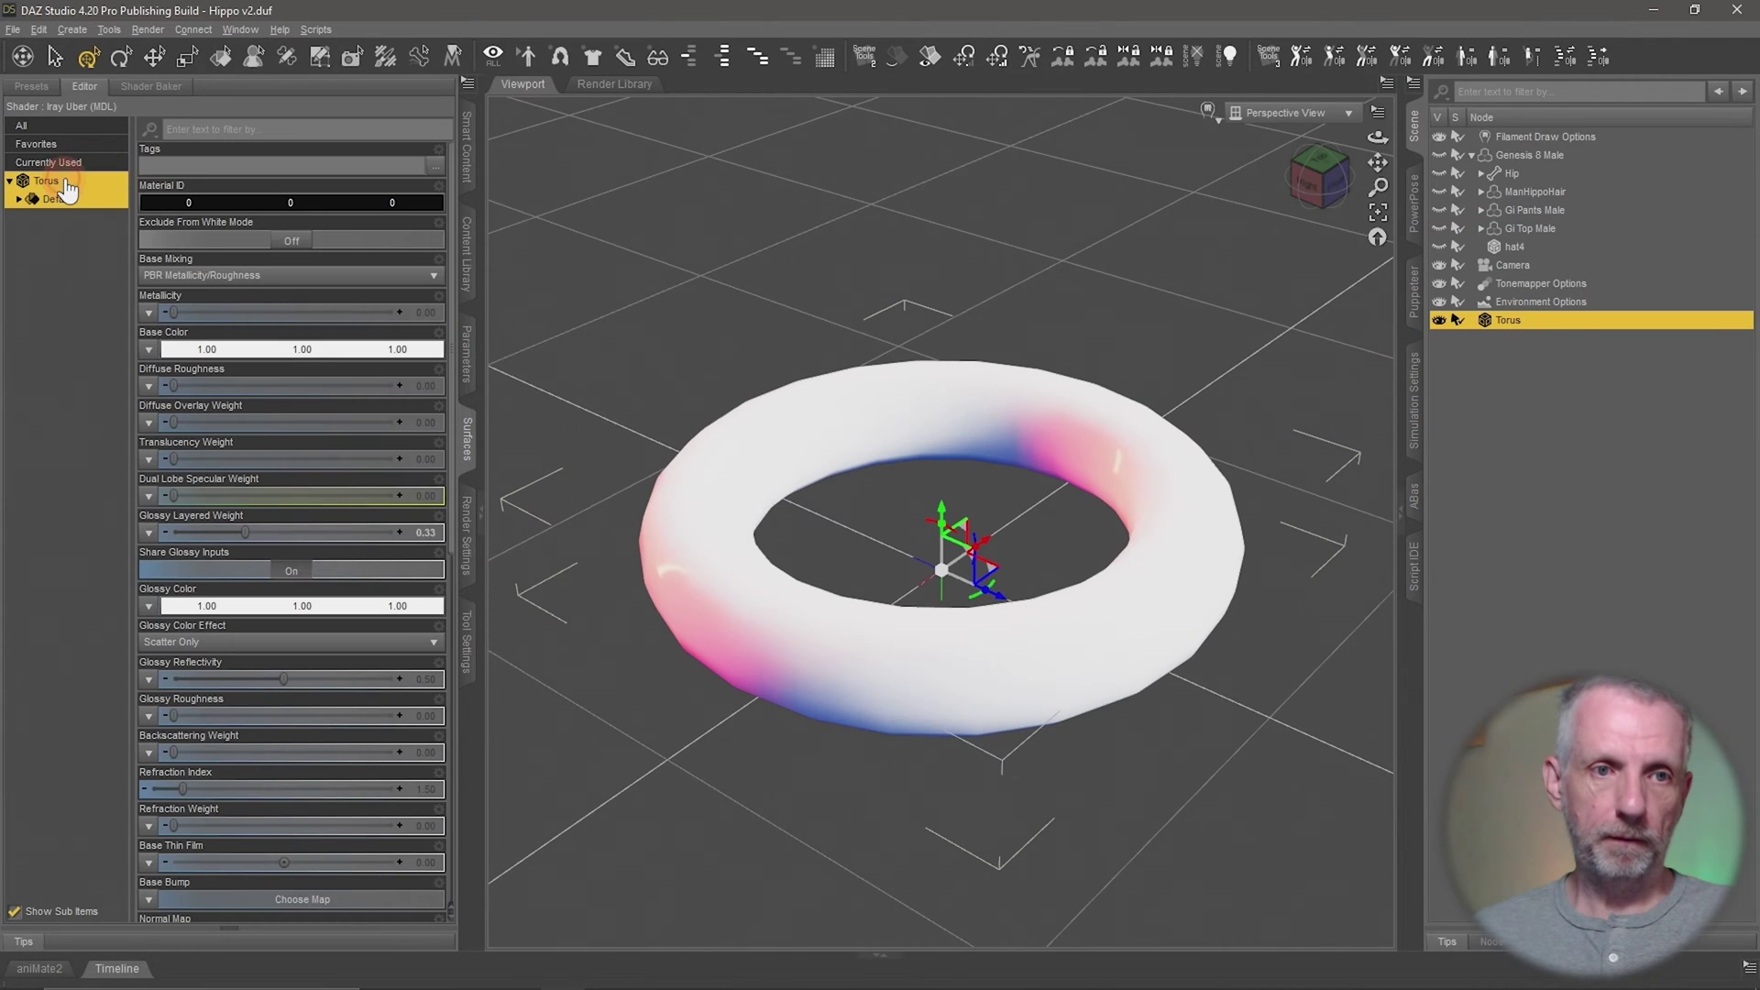
left_click(64, 199)
left_click(278, 349)
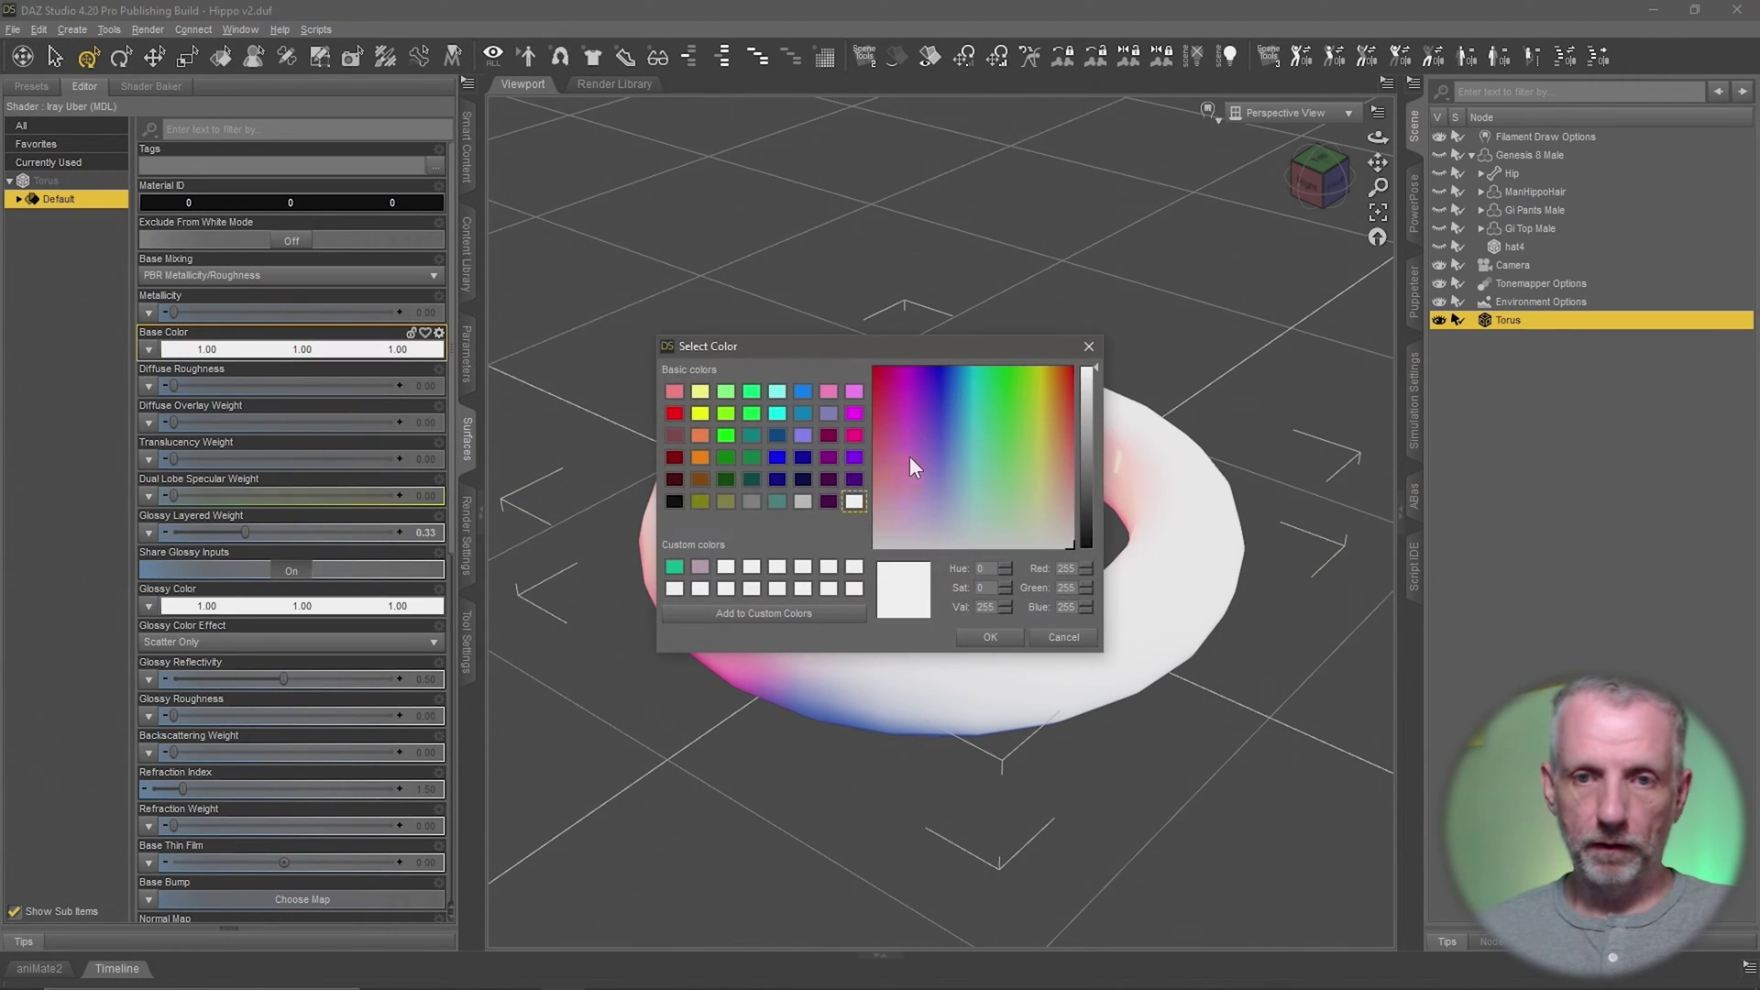
left_click(835, 437)
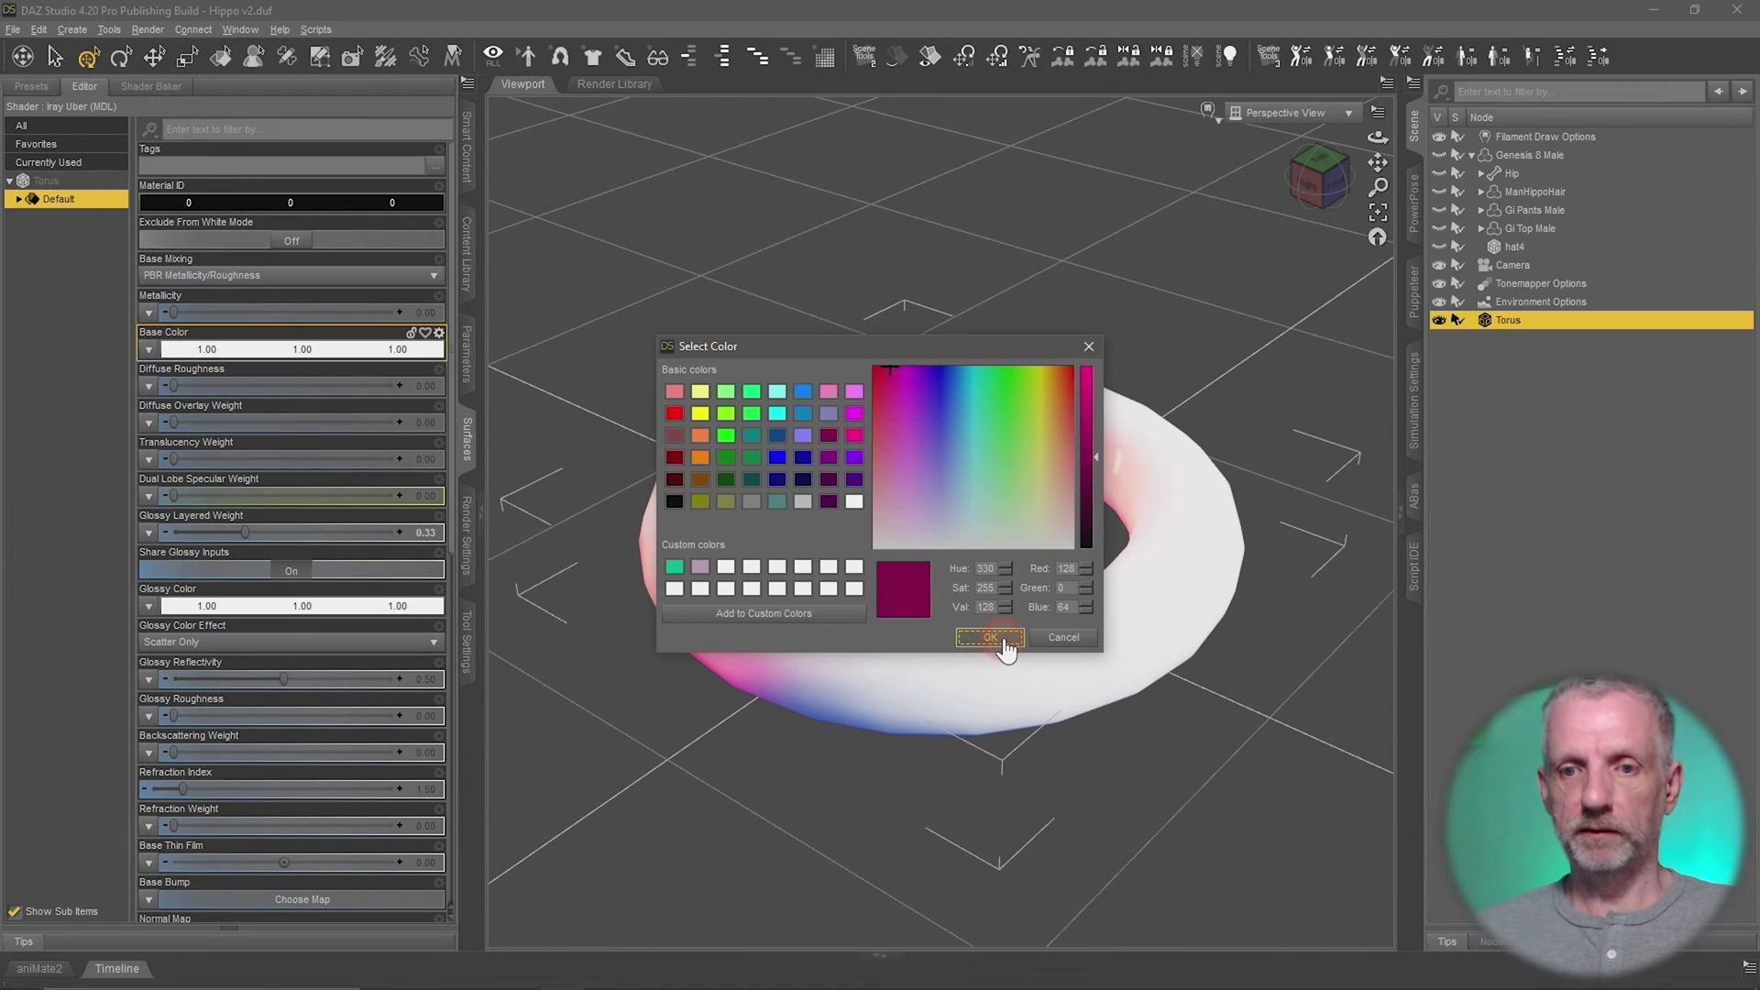
left_click(997, 639)
middle_click_drag(1096, 649, 1077, 639)
mouse_move(1076, 636)
left_mouse_down("alt")
mouse_move(1109, 640)
mouse_move(1085, 636)
left_mouse_up("alt")
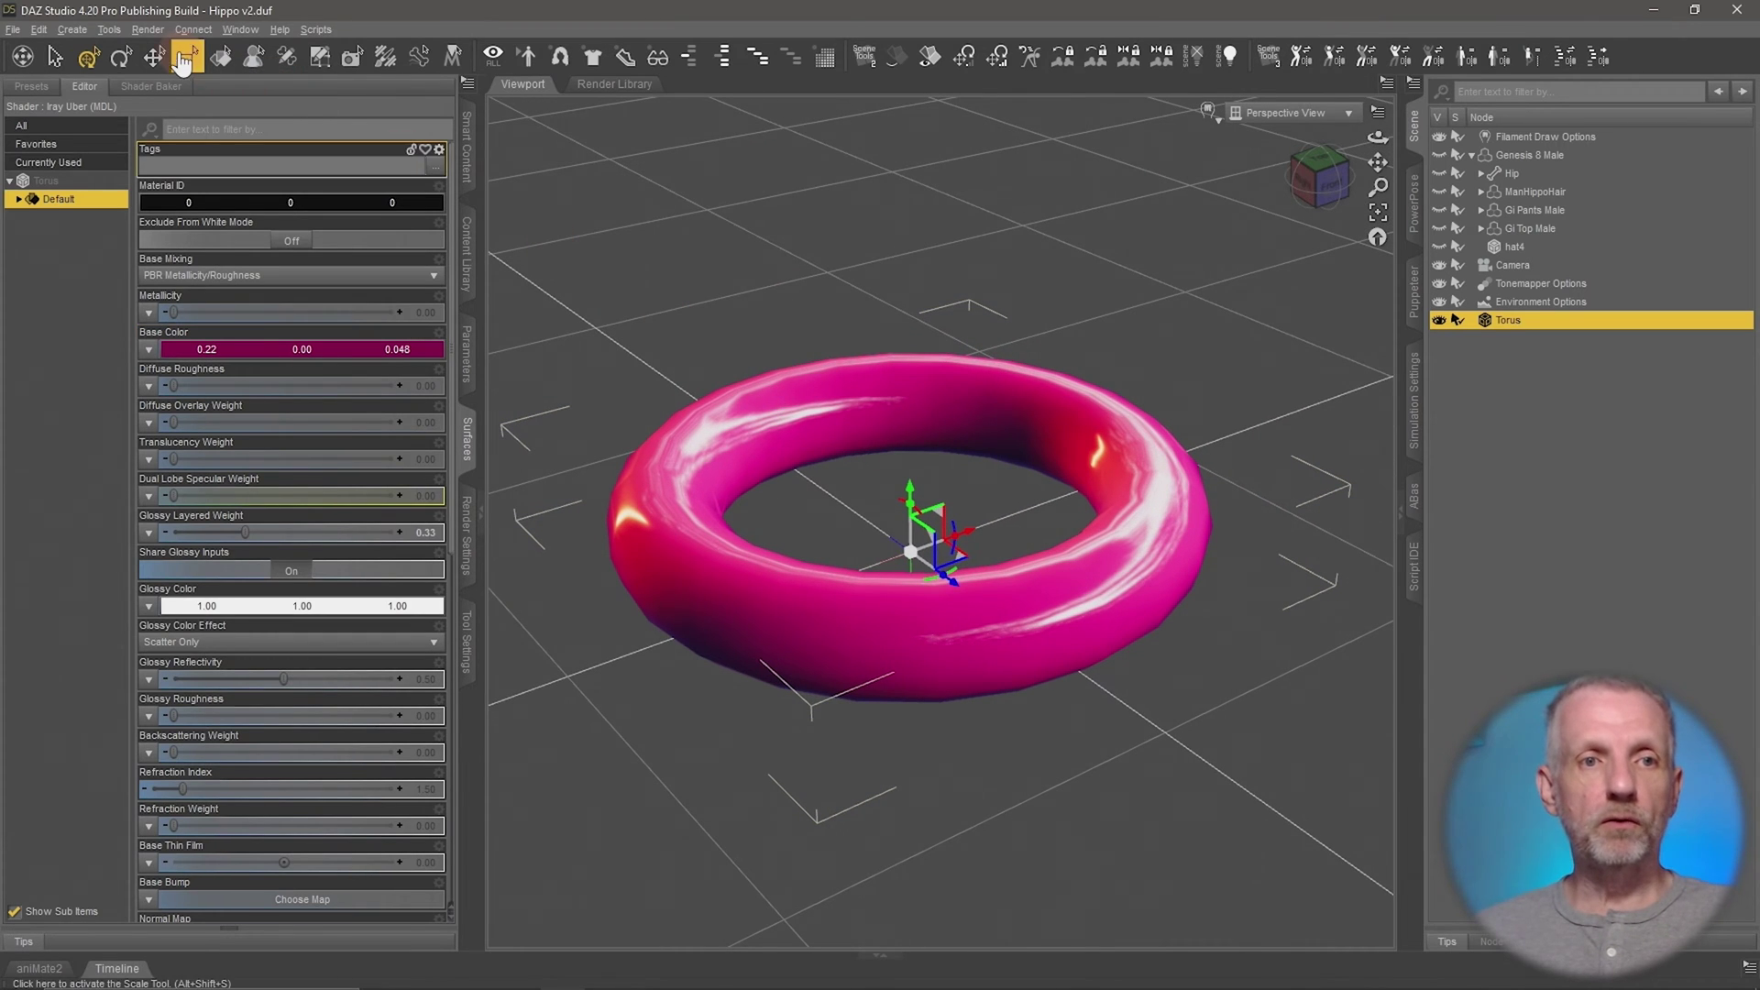
Add a push modifier to the torus, keeping the default modifier name
left_click(48, 30)
mouse_move(101, 171)
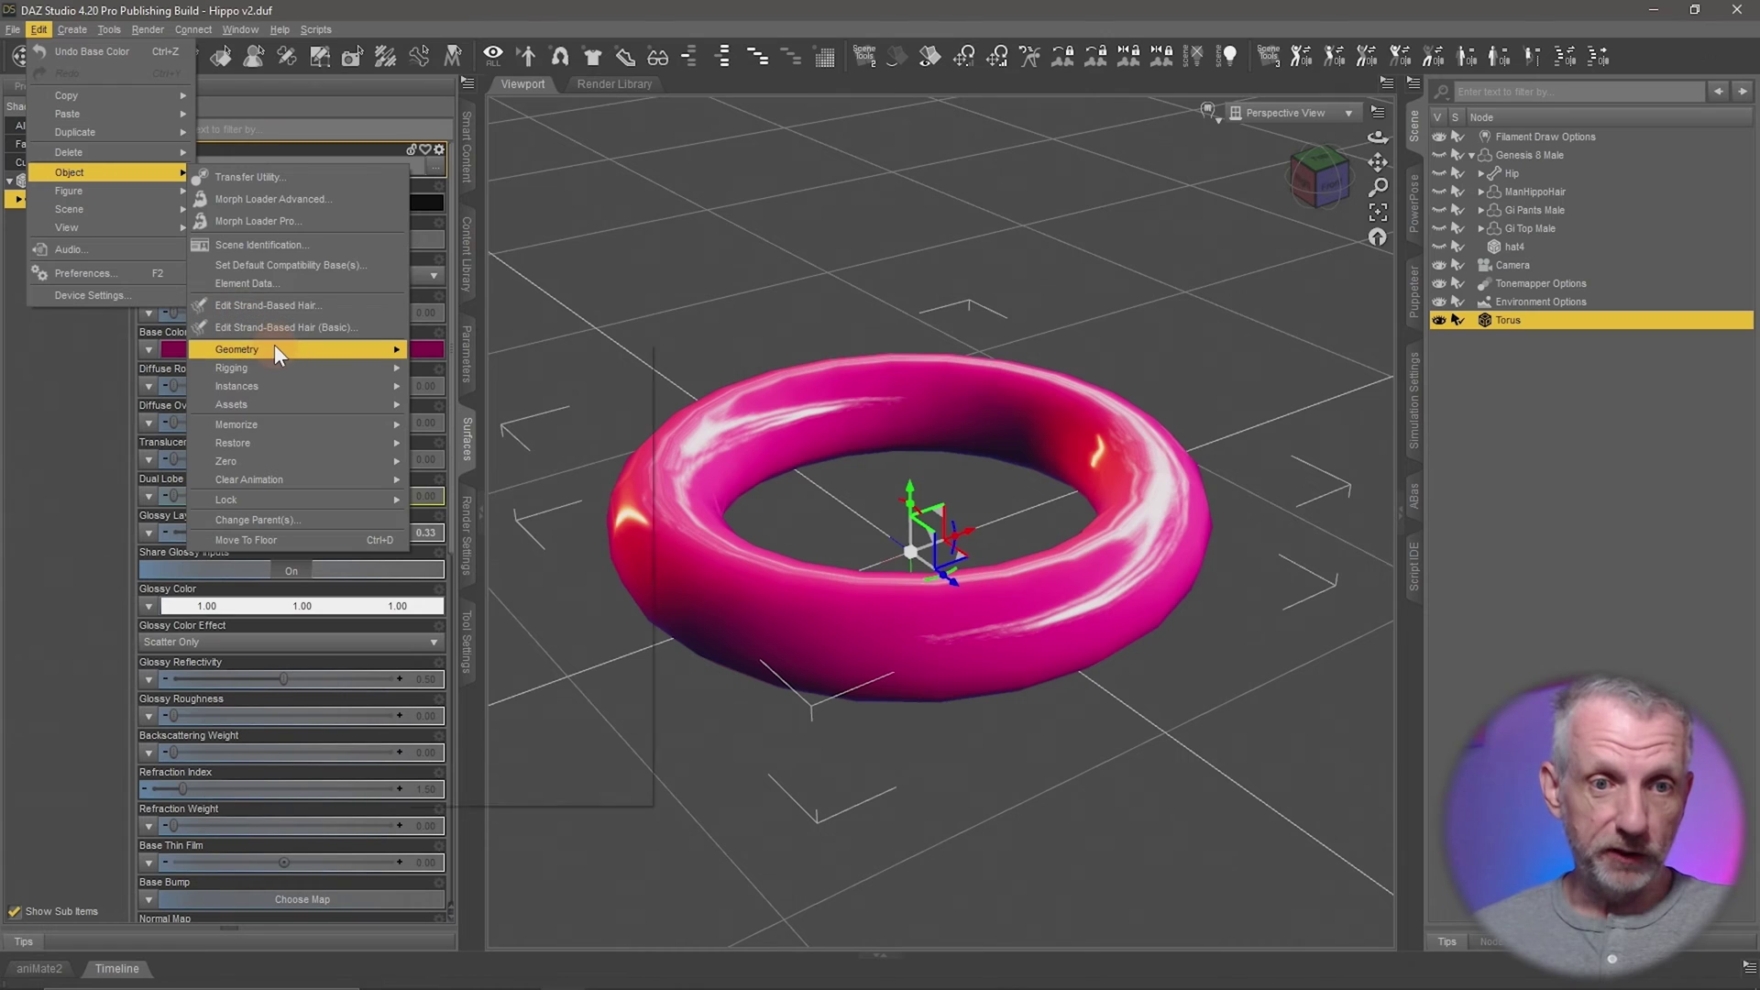
mouse_move(273, 344)
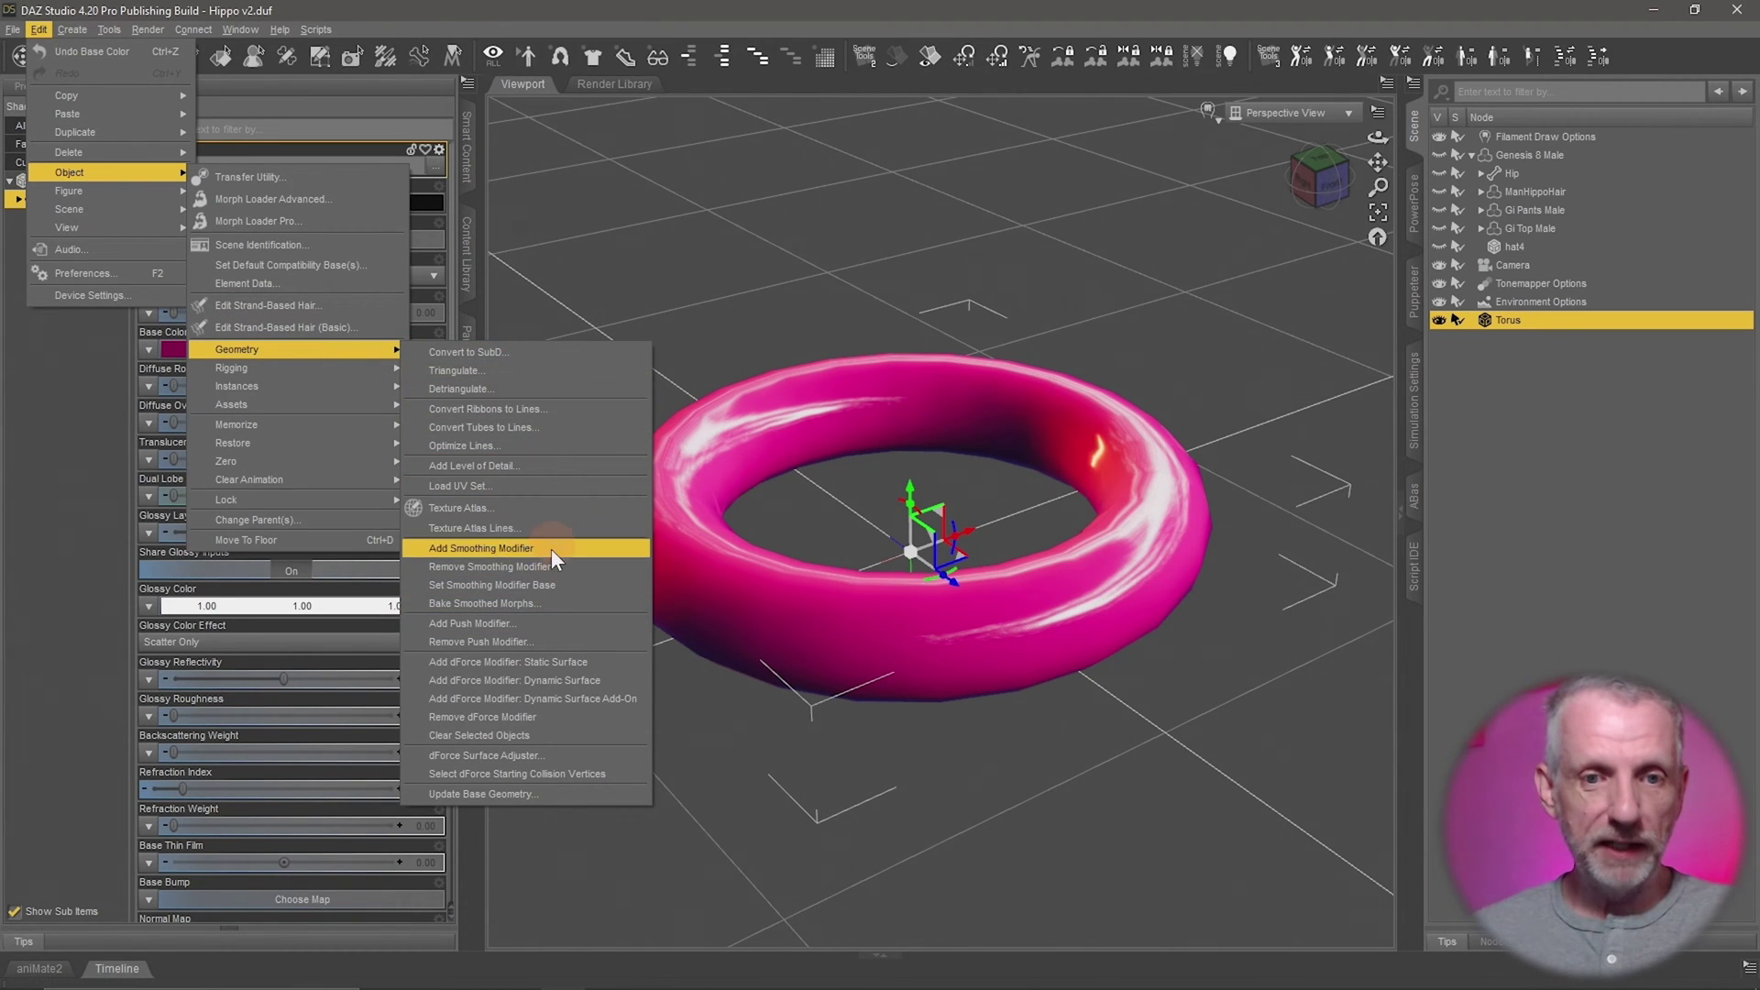
left_click(537, 623)
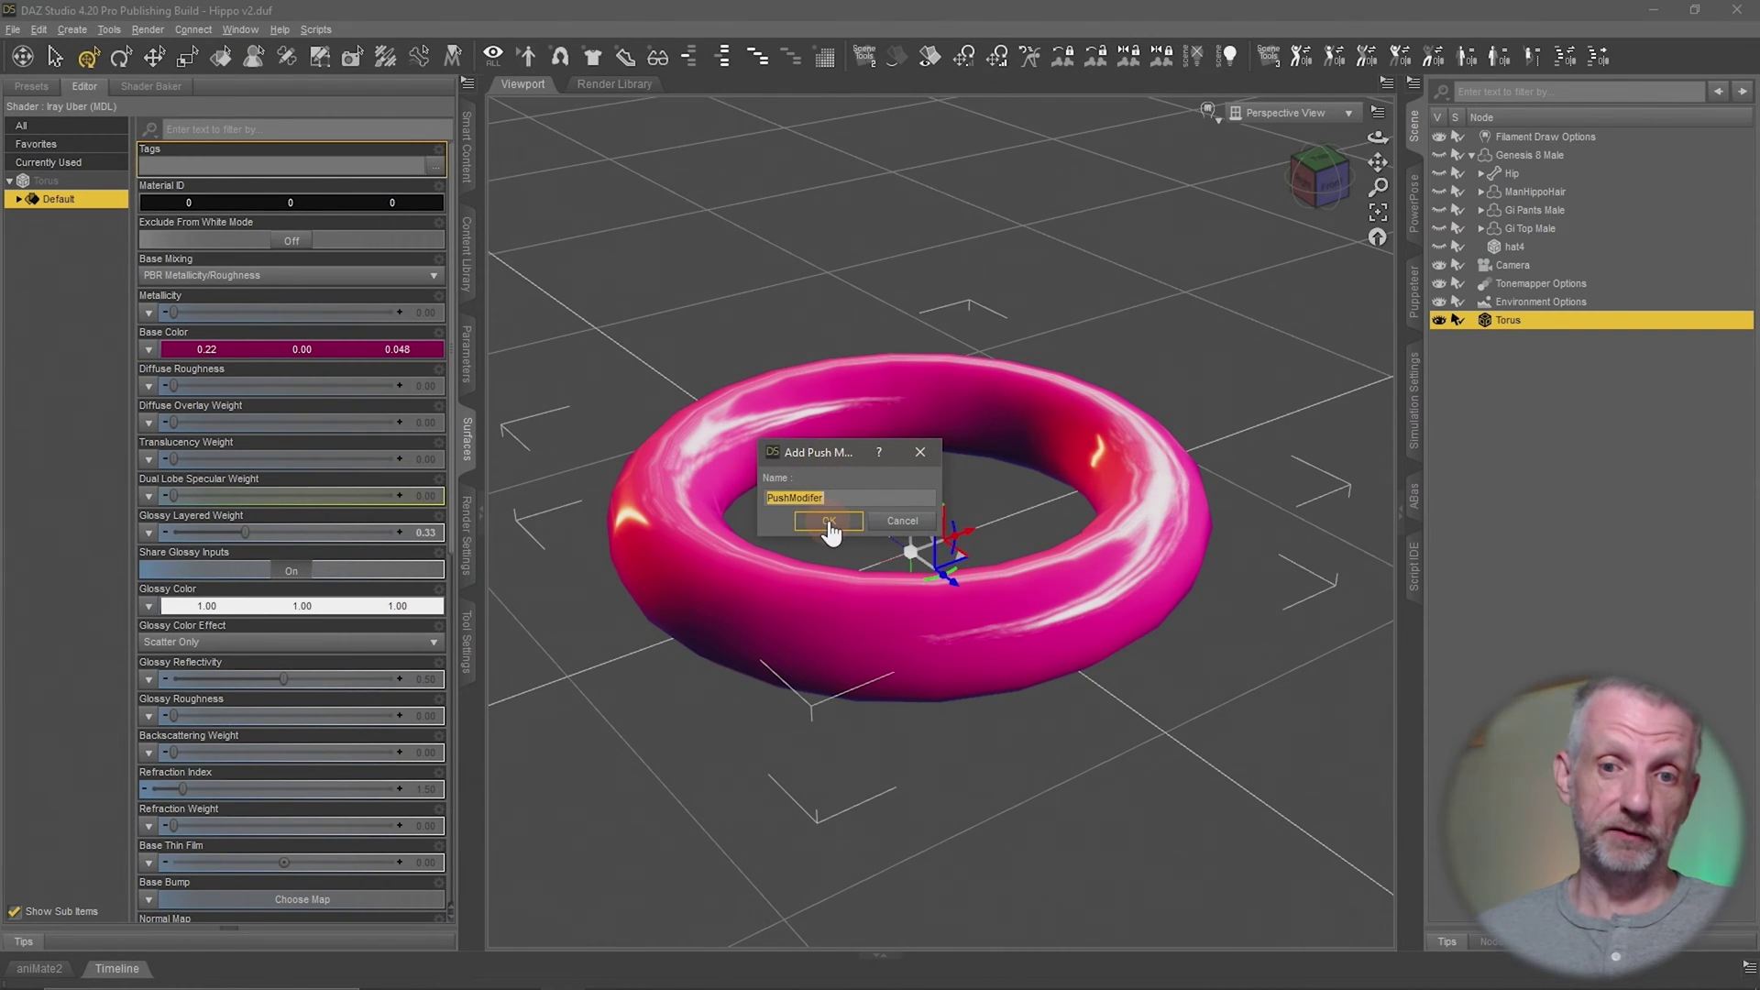
left_click(829, 526)
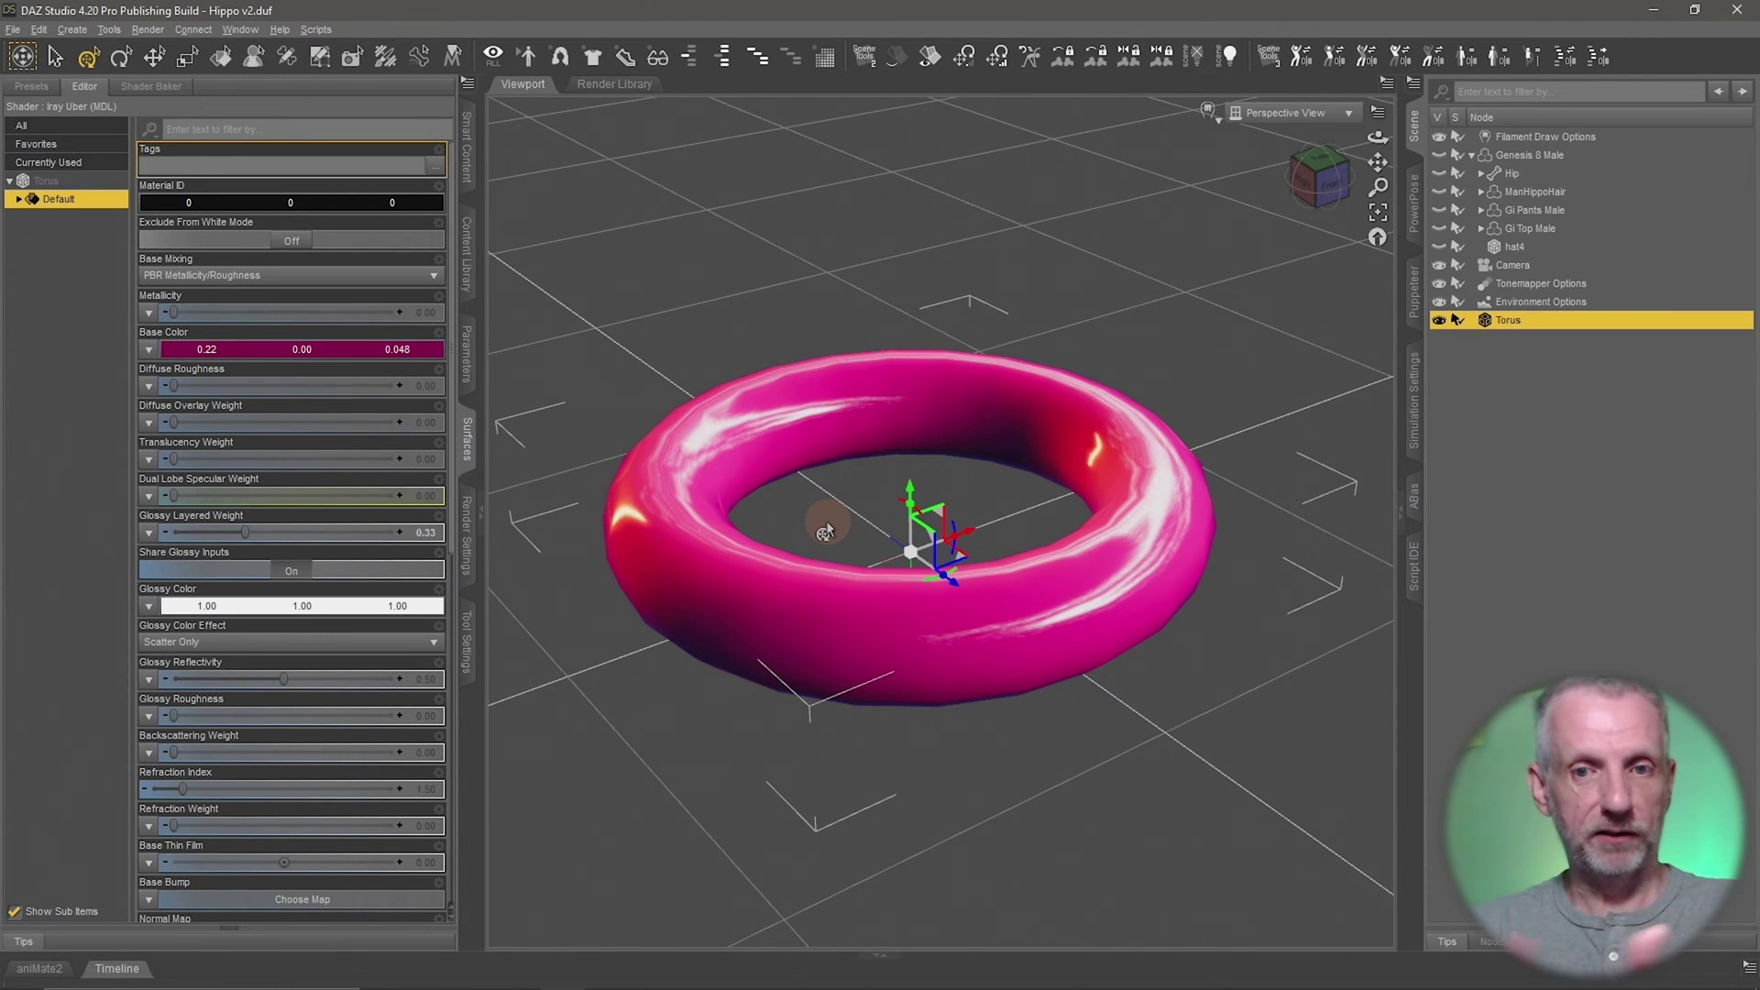
Show the torus's Mesh Offset parameters and raise its push modifier to about 19.56 to thicken the ring
middle_click_drag(872, 576, 780, 441)
mouse_move(875, 573)
left_mouse_down("alt")
mouse_move(885, 554)
mouse_move(897, 575)
mouse_move(871, 565)
mouse_move(869, 584)
left_mouse_up("alt")
left_click(469, 354)
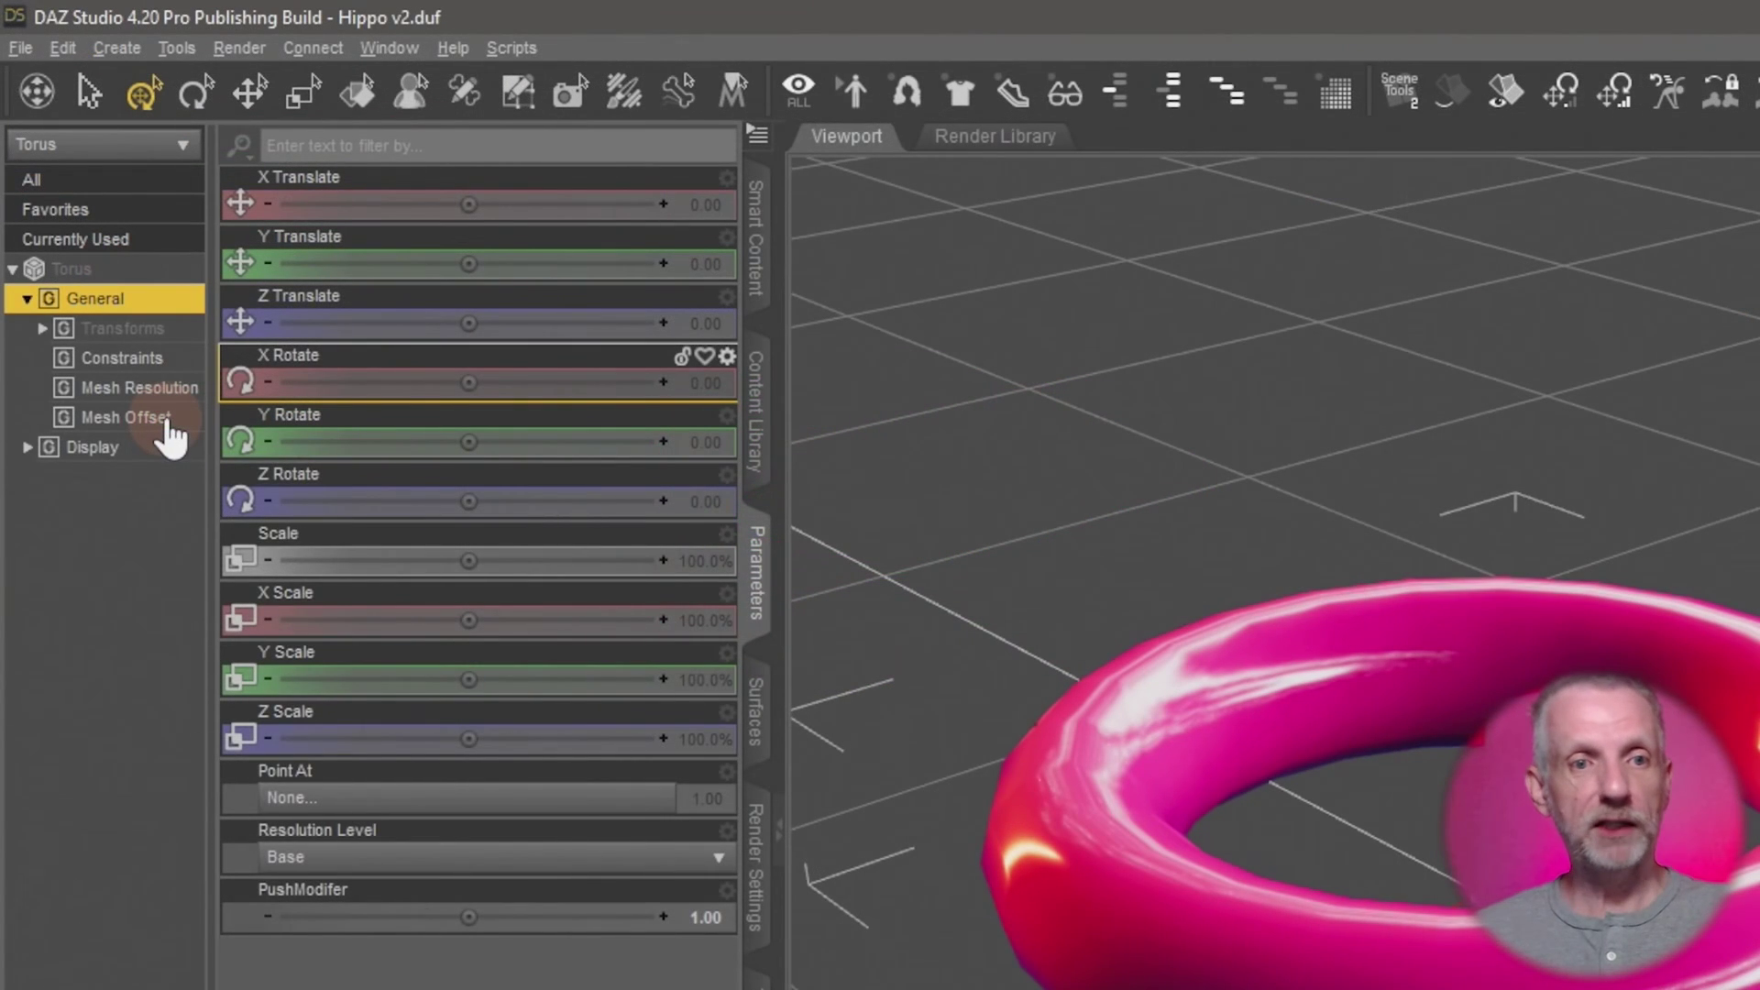
left_click(128, 417)
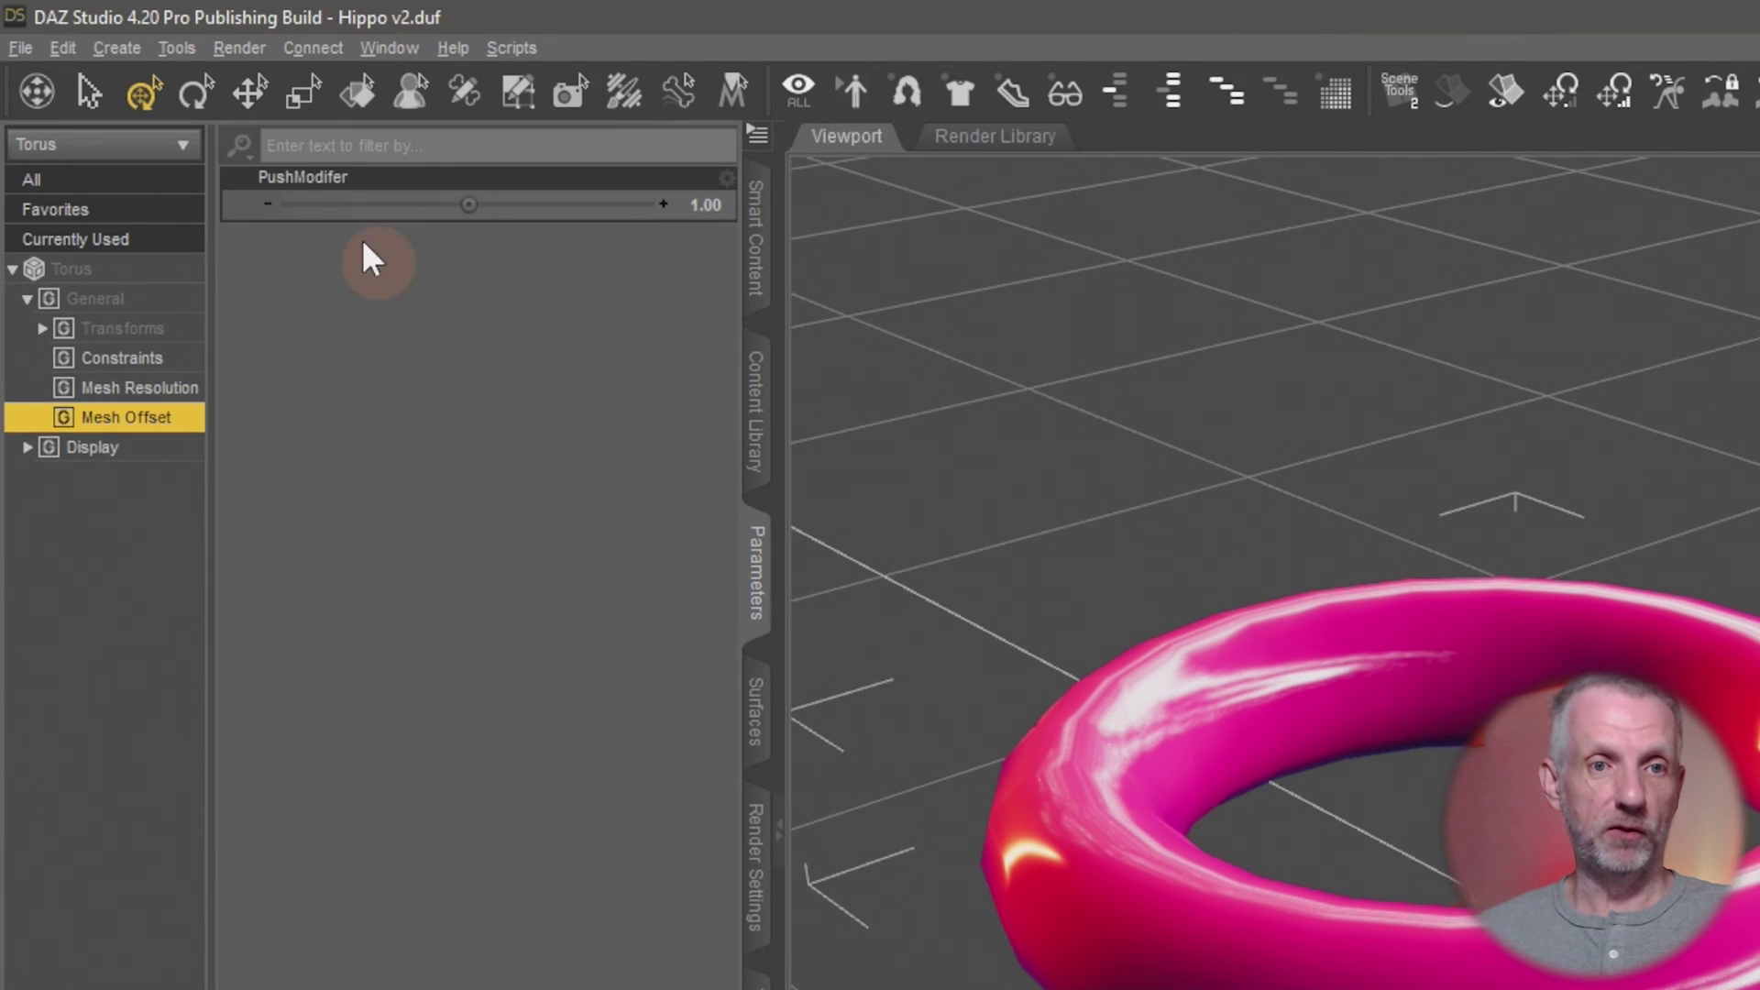
left_click(279, 181)
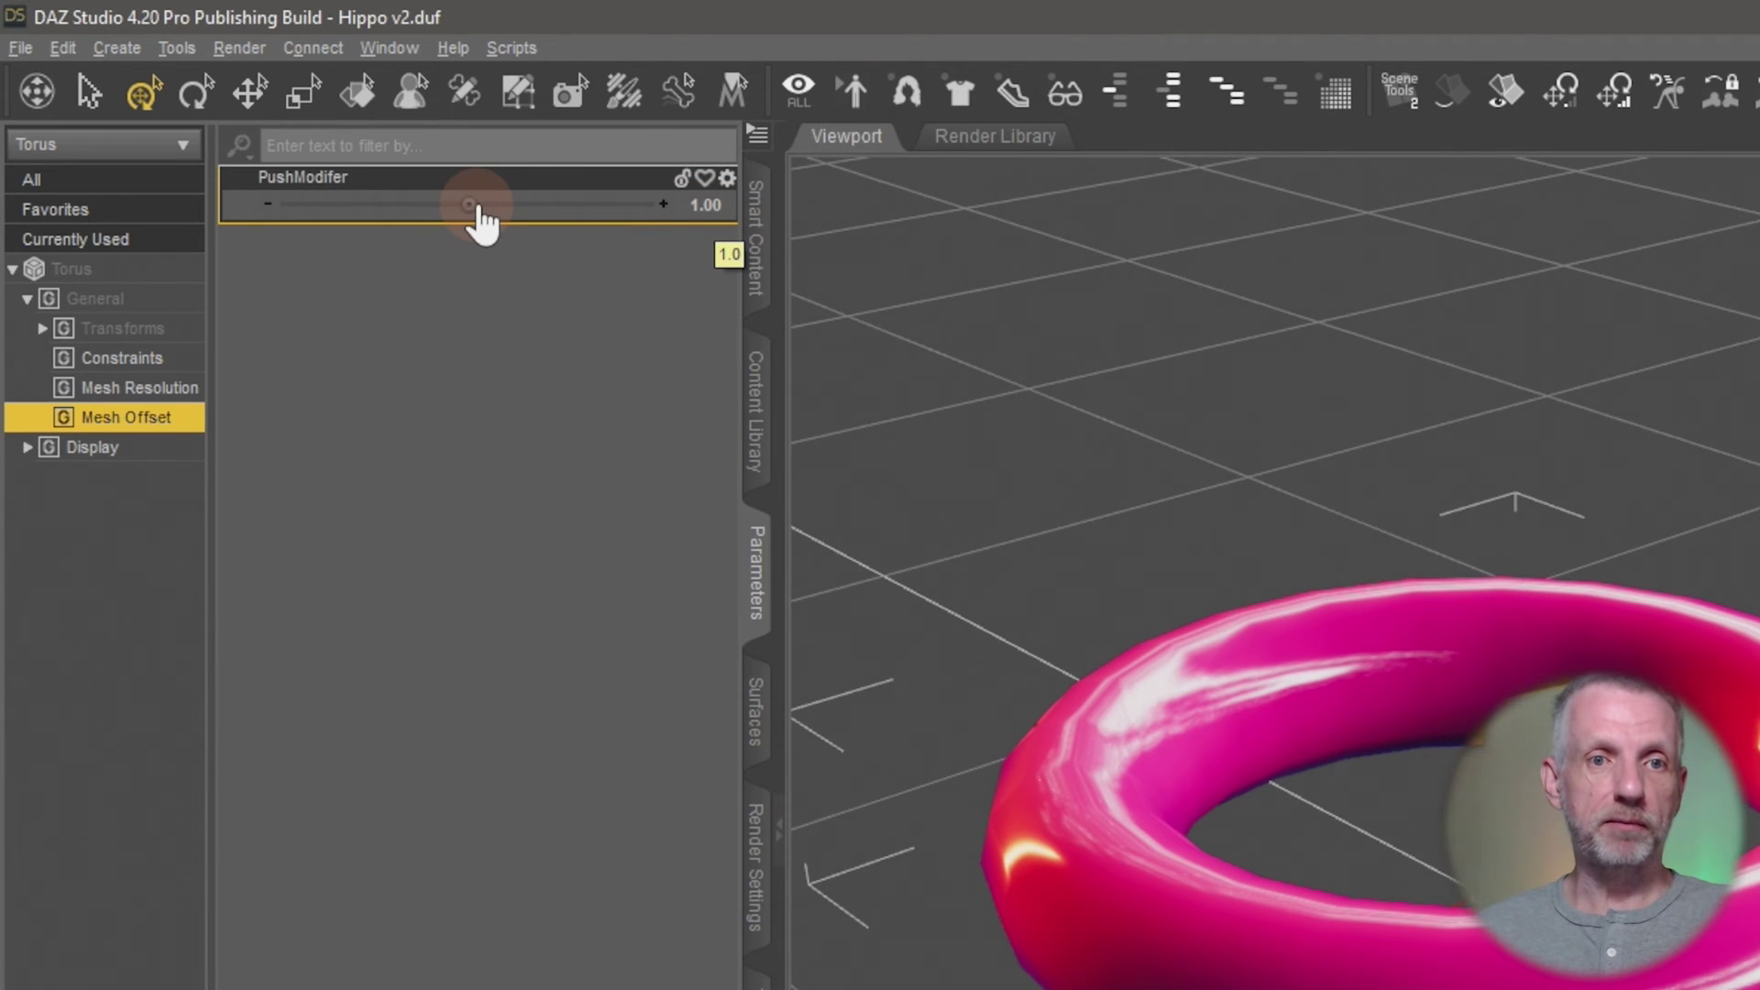
left_click_drag(469, 203, 604, 203)
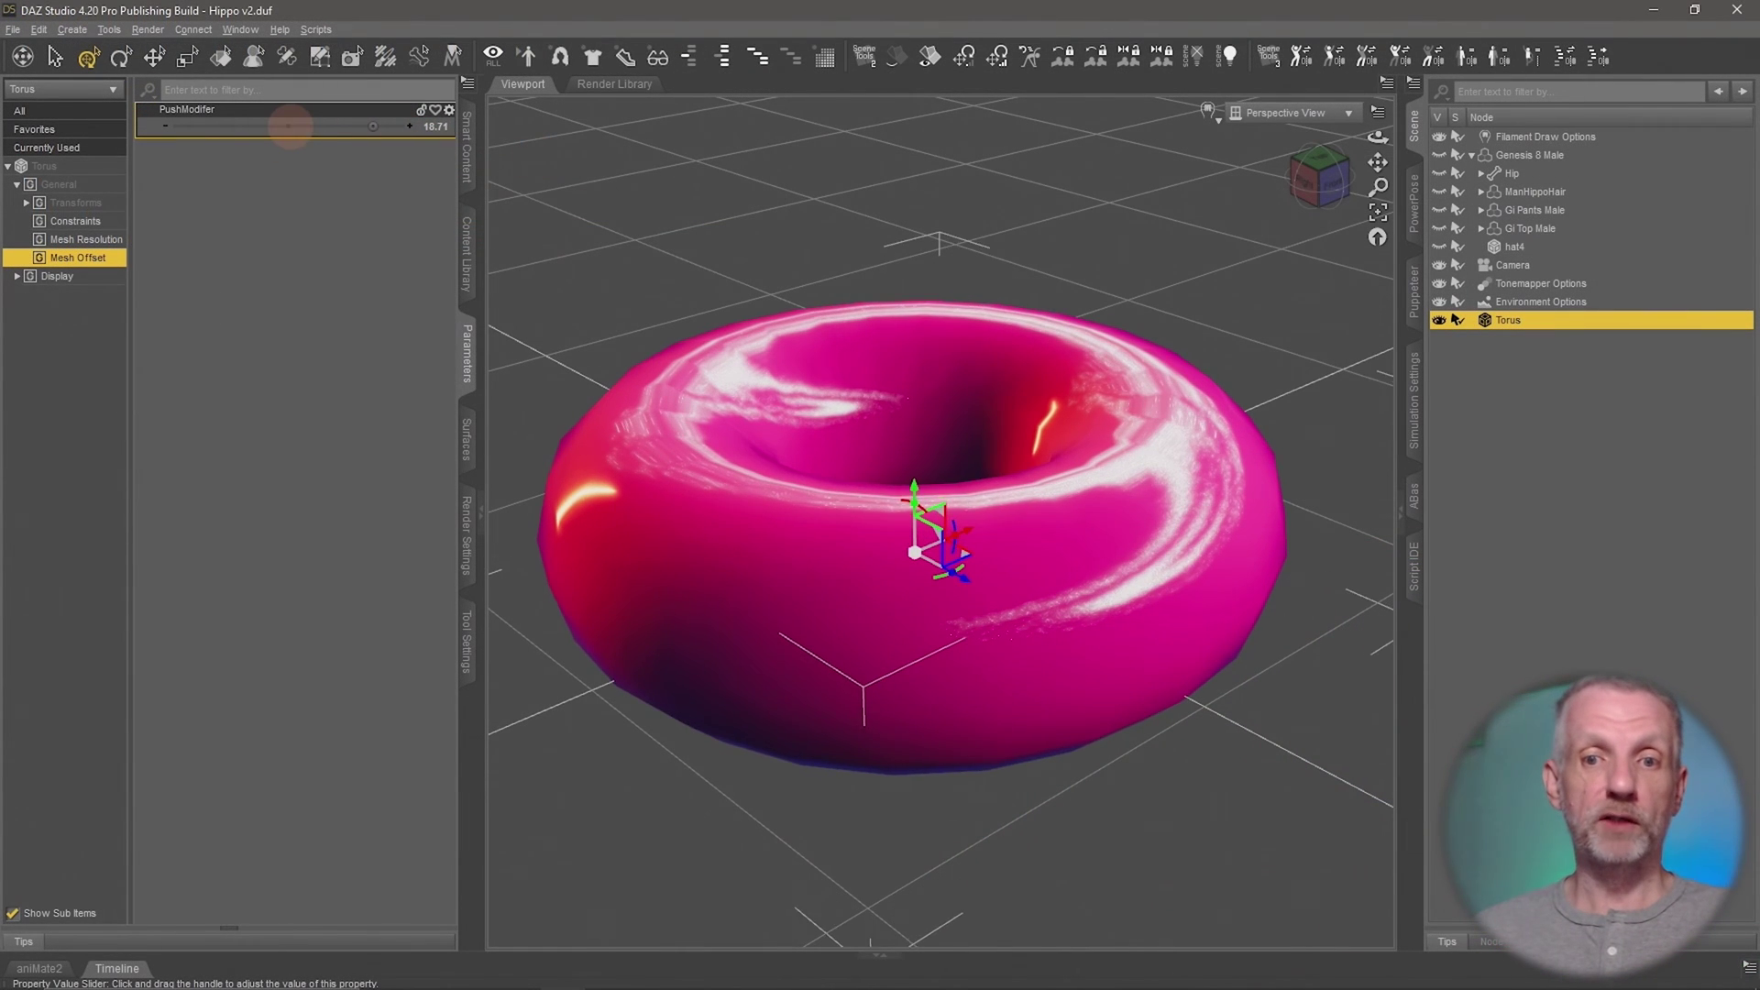
left_click_drag(290, 125, 289, 125)
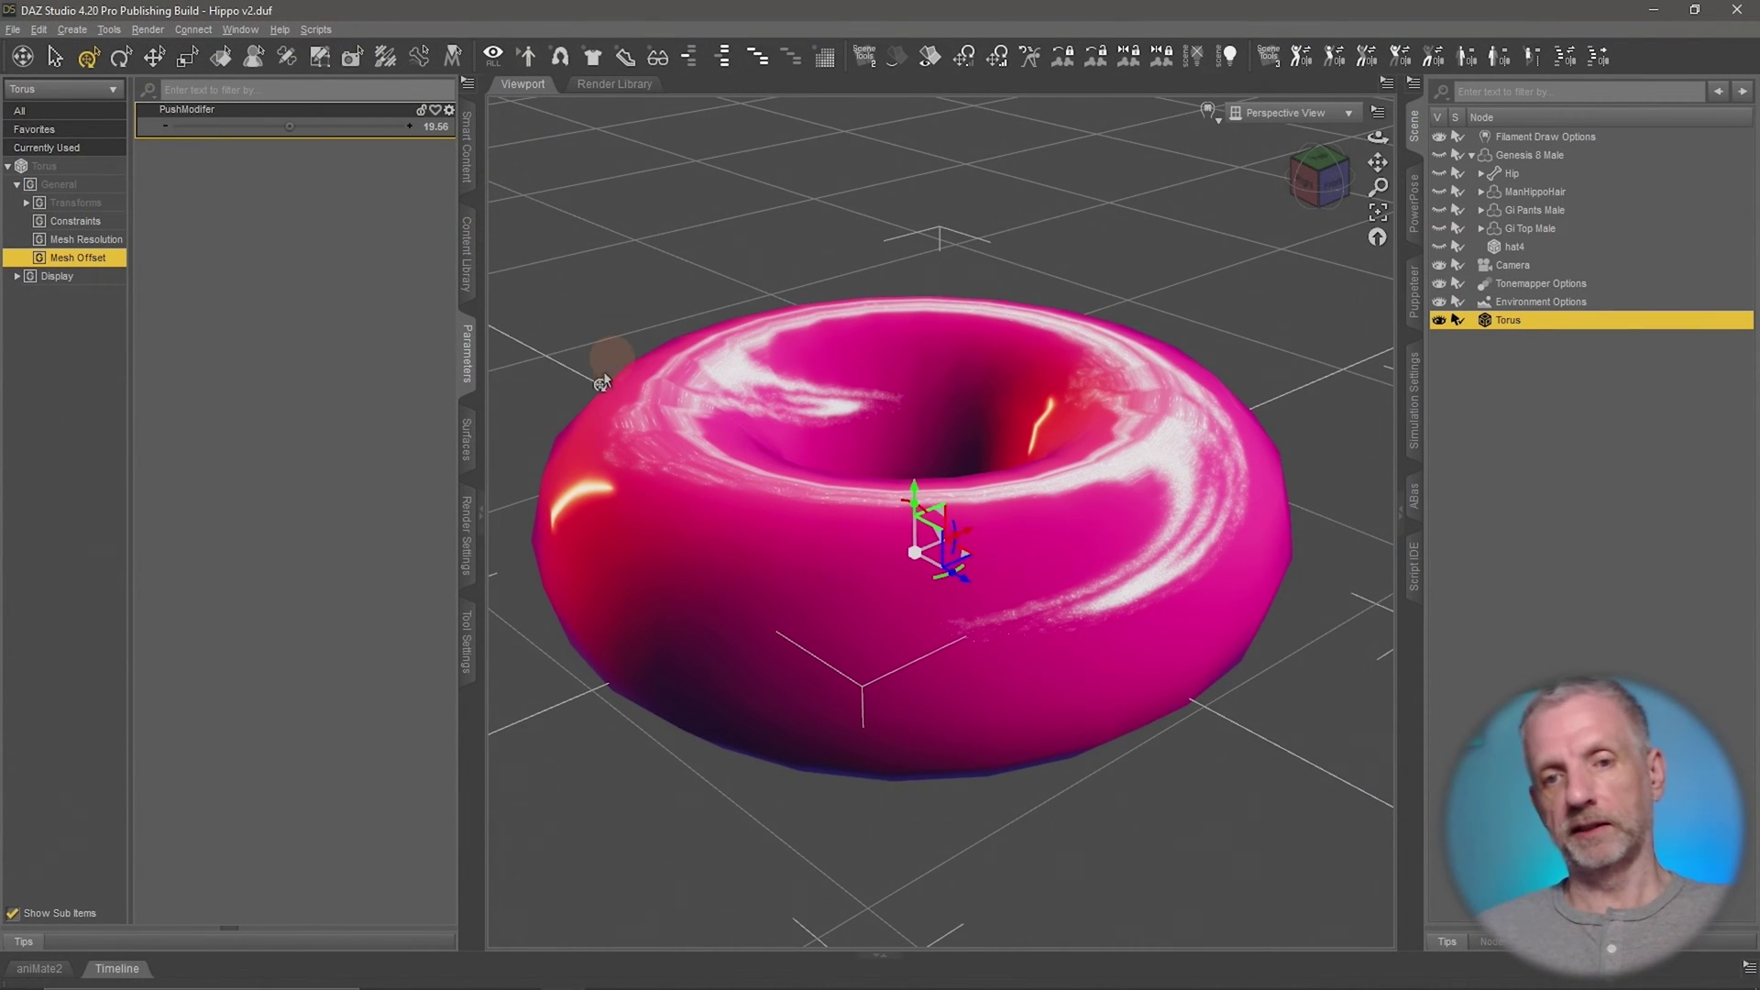
Try a push modifier value of about 27.92 on the torus and reduce it to about 8.33
mouse_move(600, 379)
middle_mouse_down()
mouse_move(601, 450)
mouse_move(589, 374)
middle_mouse_up()
left_click_drag(588, 372, 601, 389, "alt")
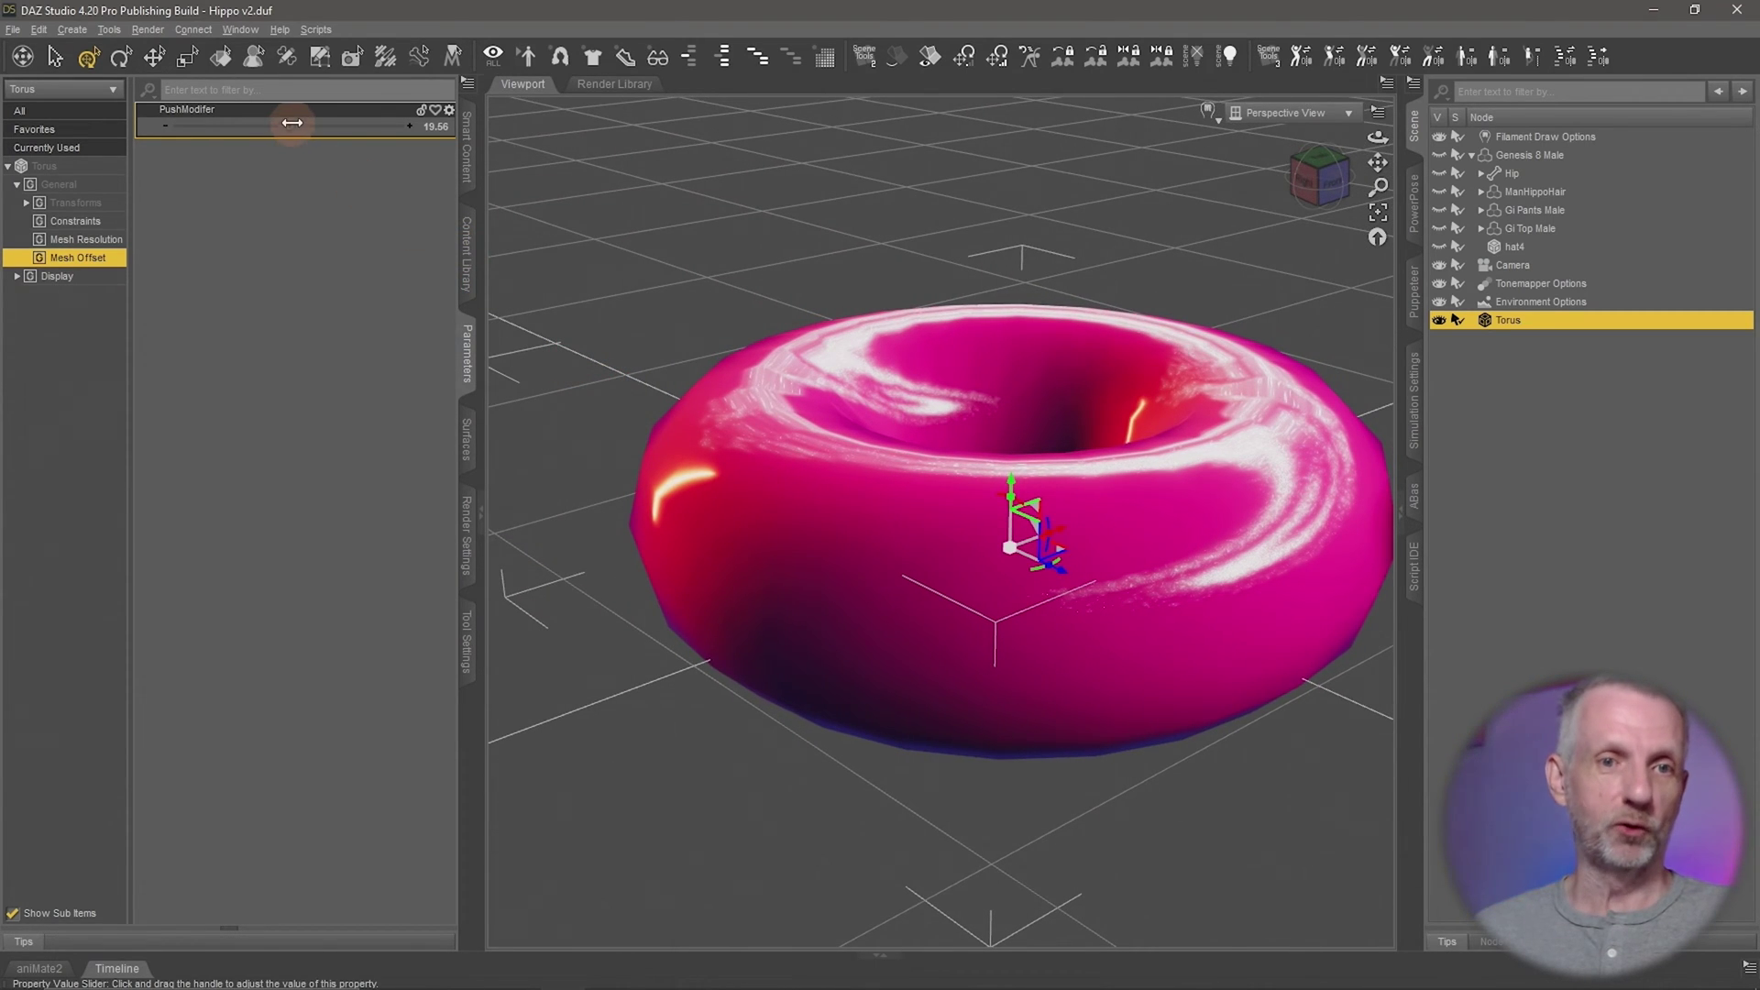
left_click_drag(295, 129, 286, 127)
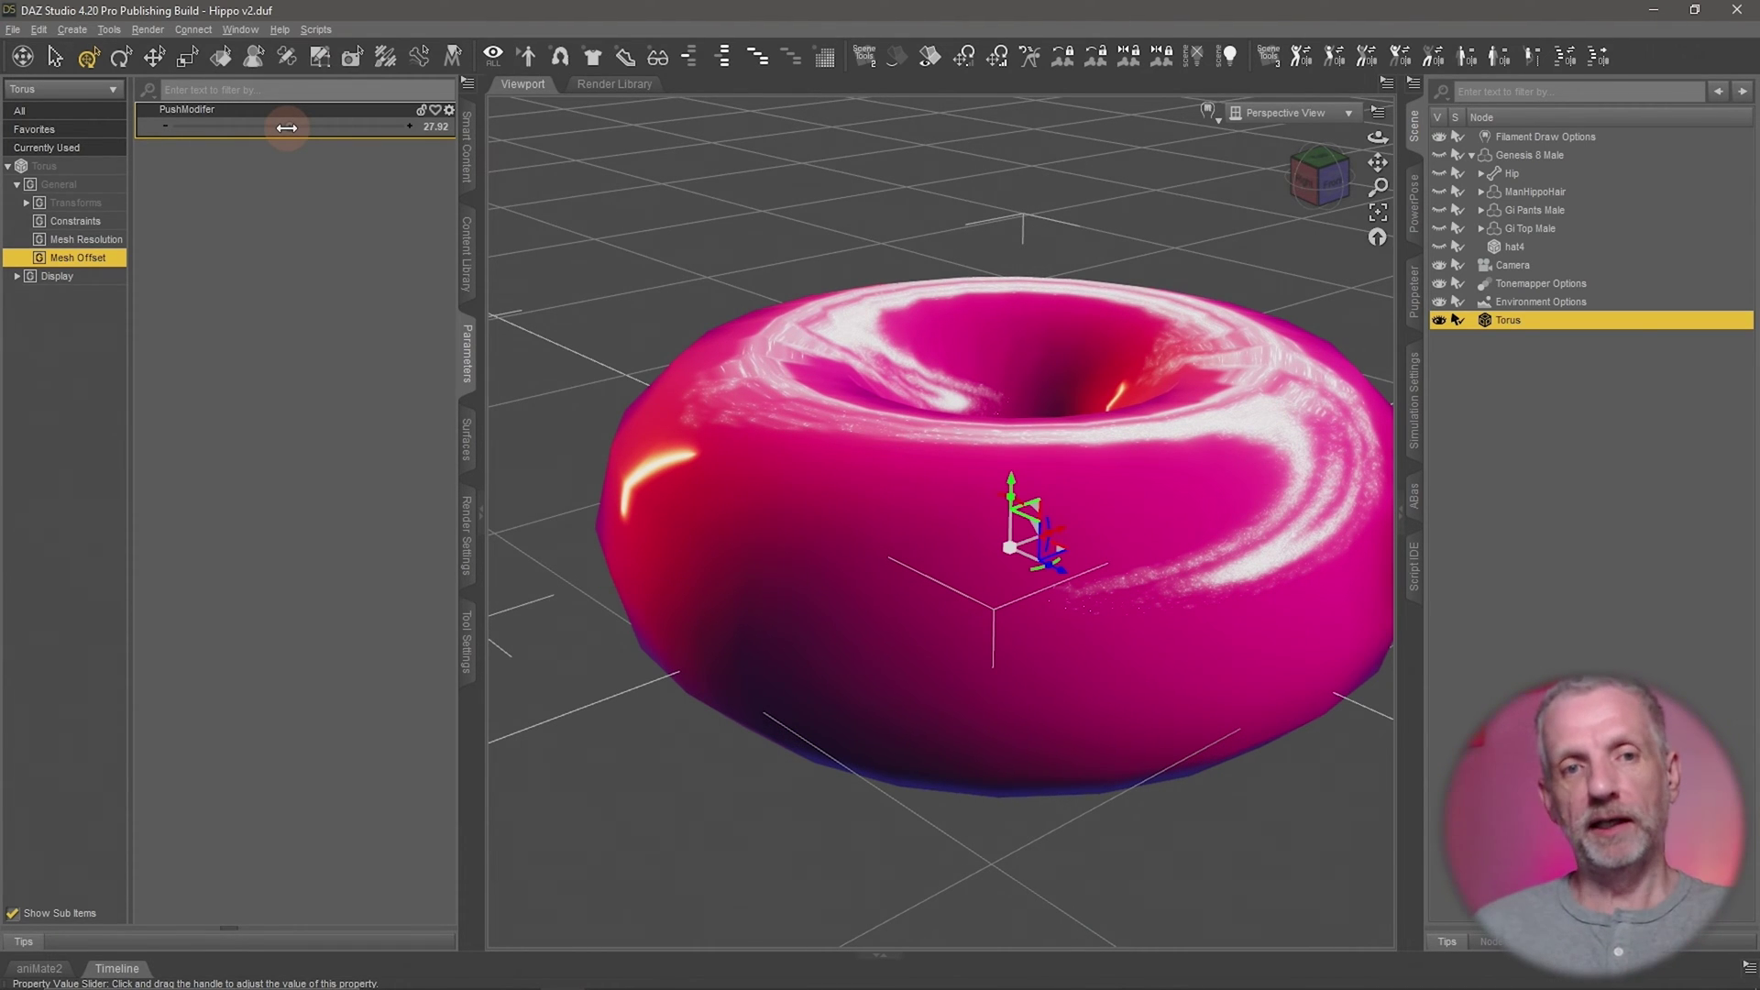
mouse_move(287, 128)
left_mouse_down()
mouse_move(220, 126)
mouse_move(287, 125)
left_mouse_up()
middle_click_drag(882, 470, 882, 469)
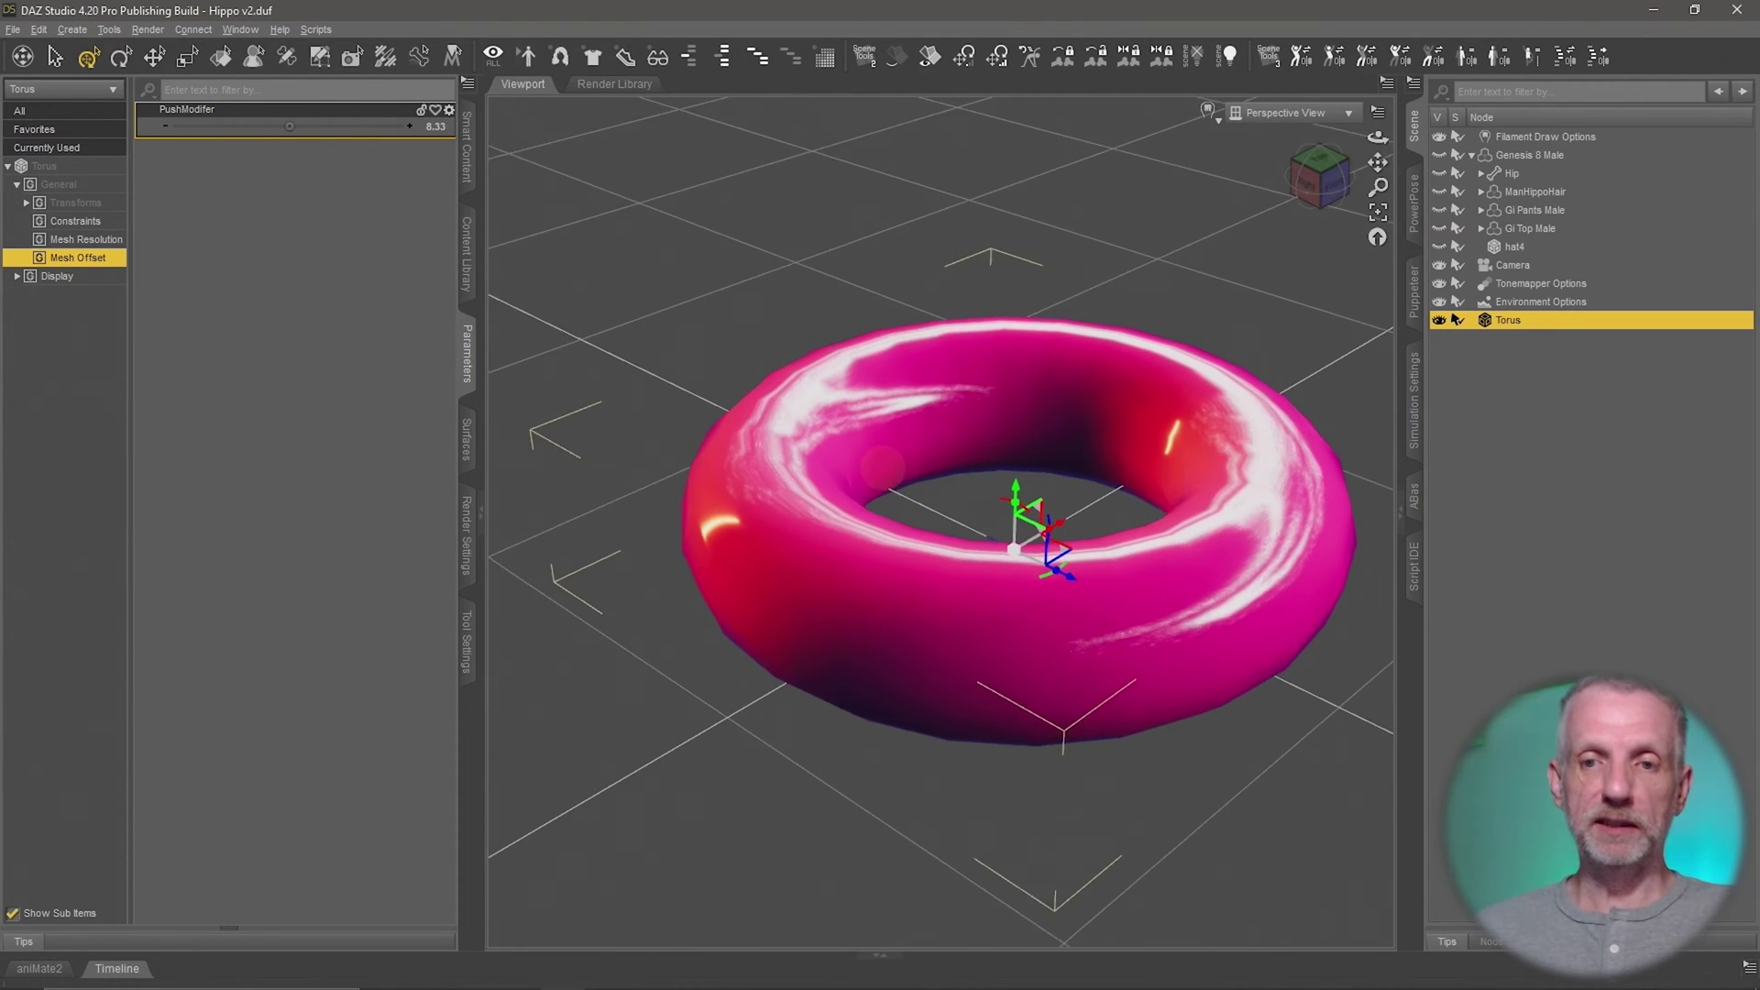
Delete the torus, make the Genesis 8 Male figure visible and frame its head and jacket in the viewport
key("Delete")
scroll(773, 548, "down", 4)
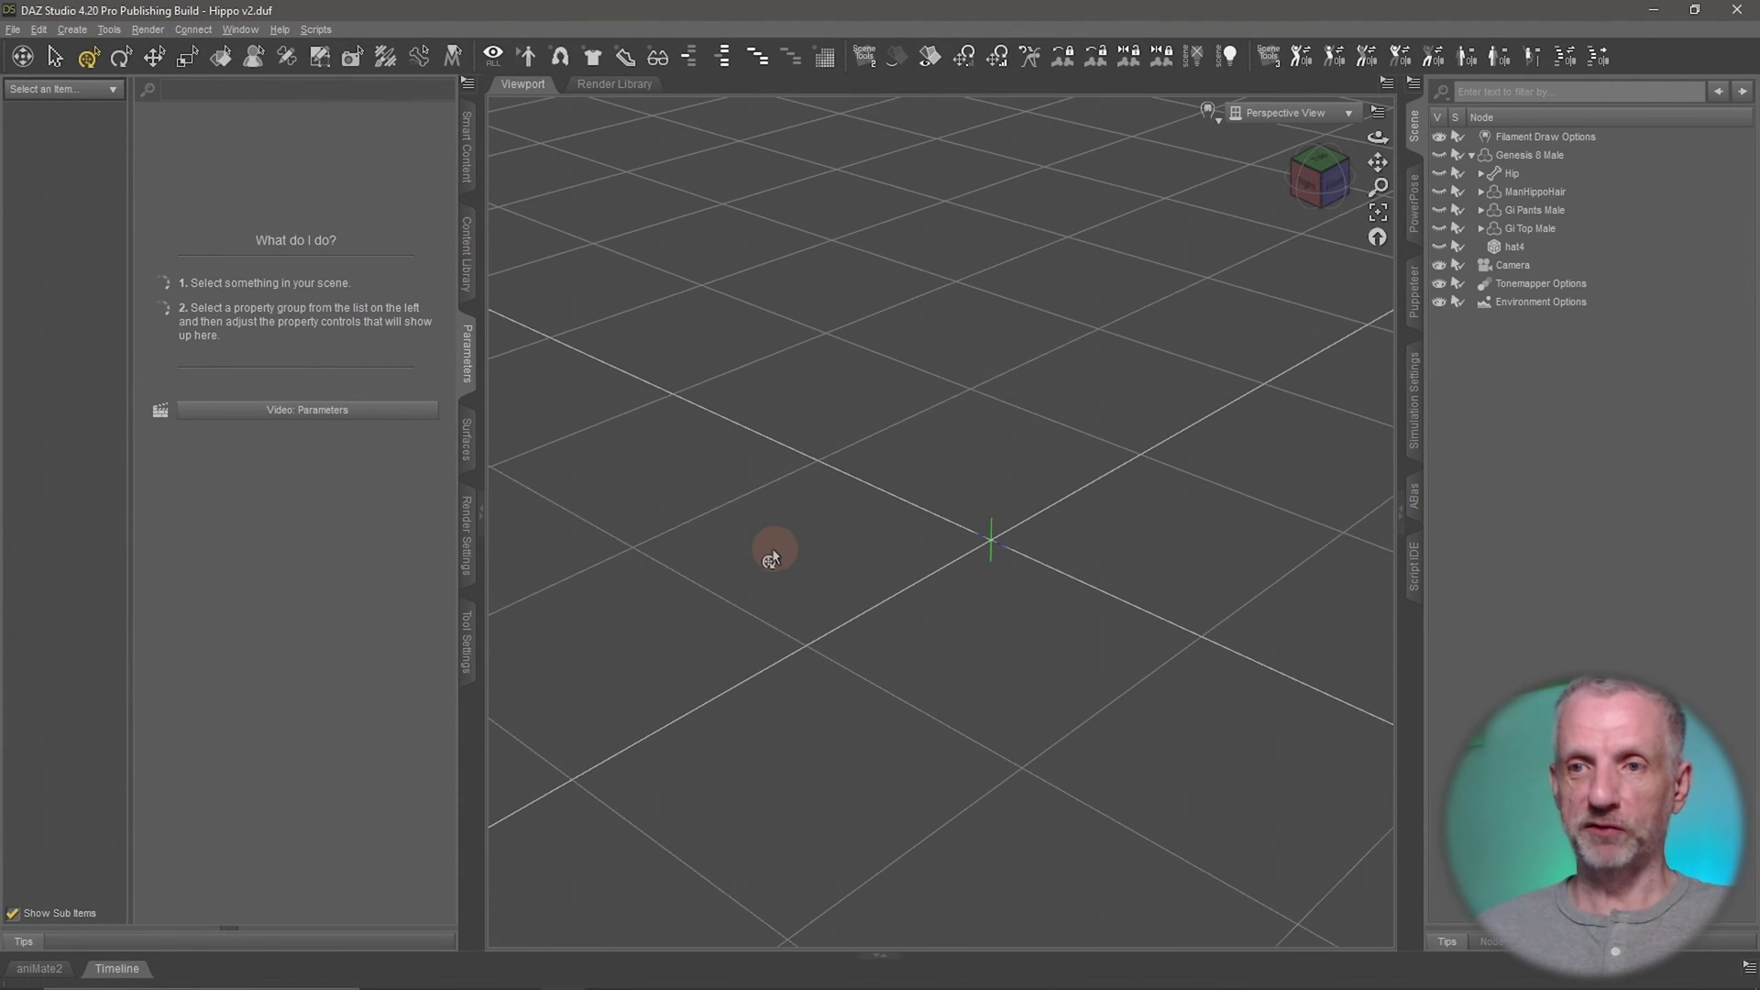
left_click(1440, 154)
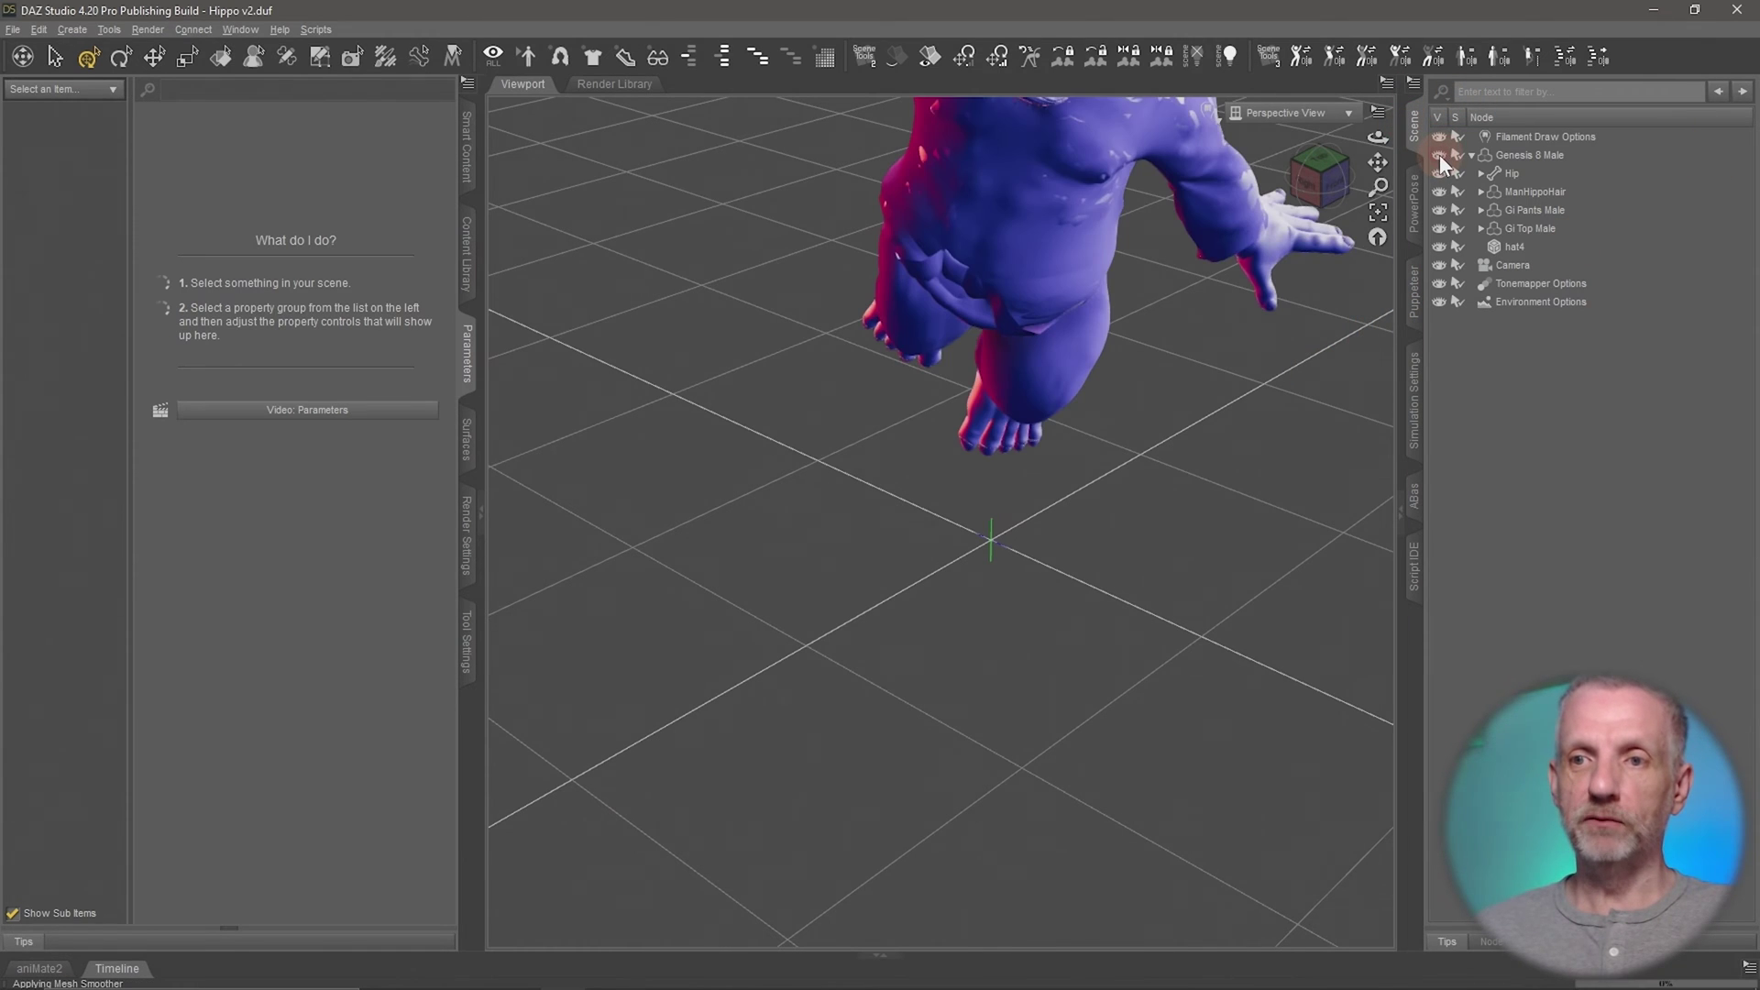
left_click(1537, 155)
key("ctrl+f")
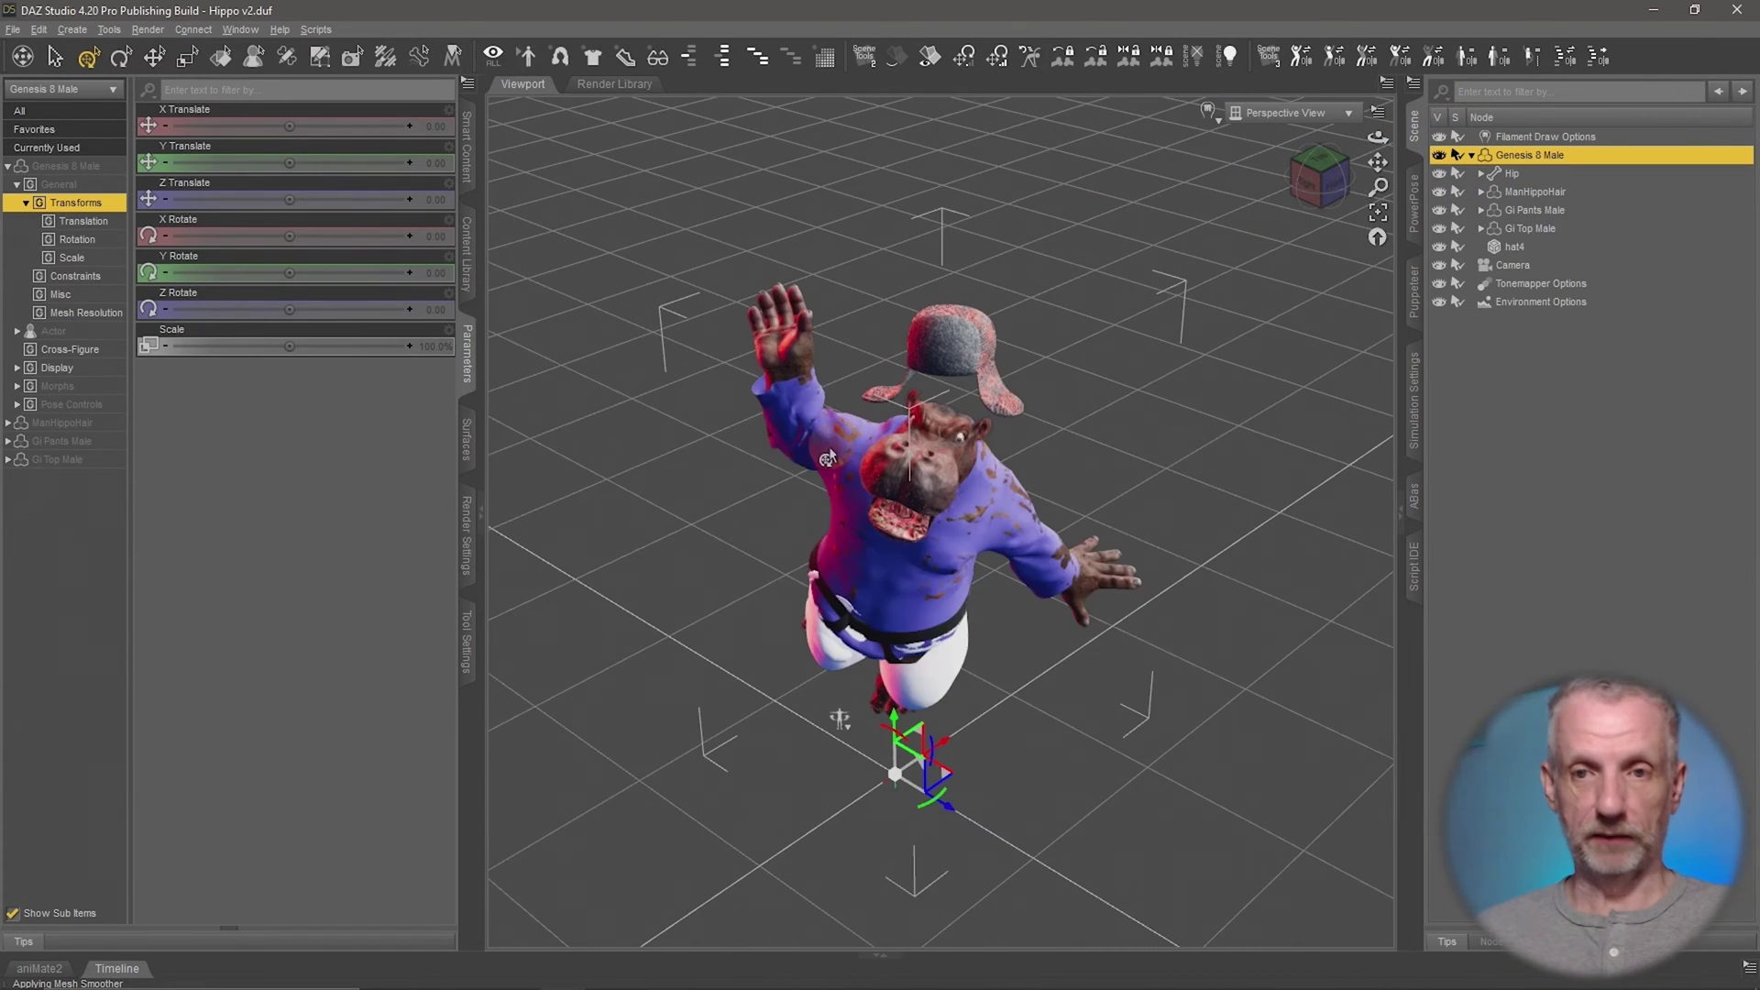
left_click_drag(791, 568, 771, 486, "ctrl+alt")
scroll(790, 570, "up", 3)
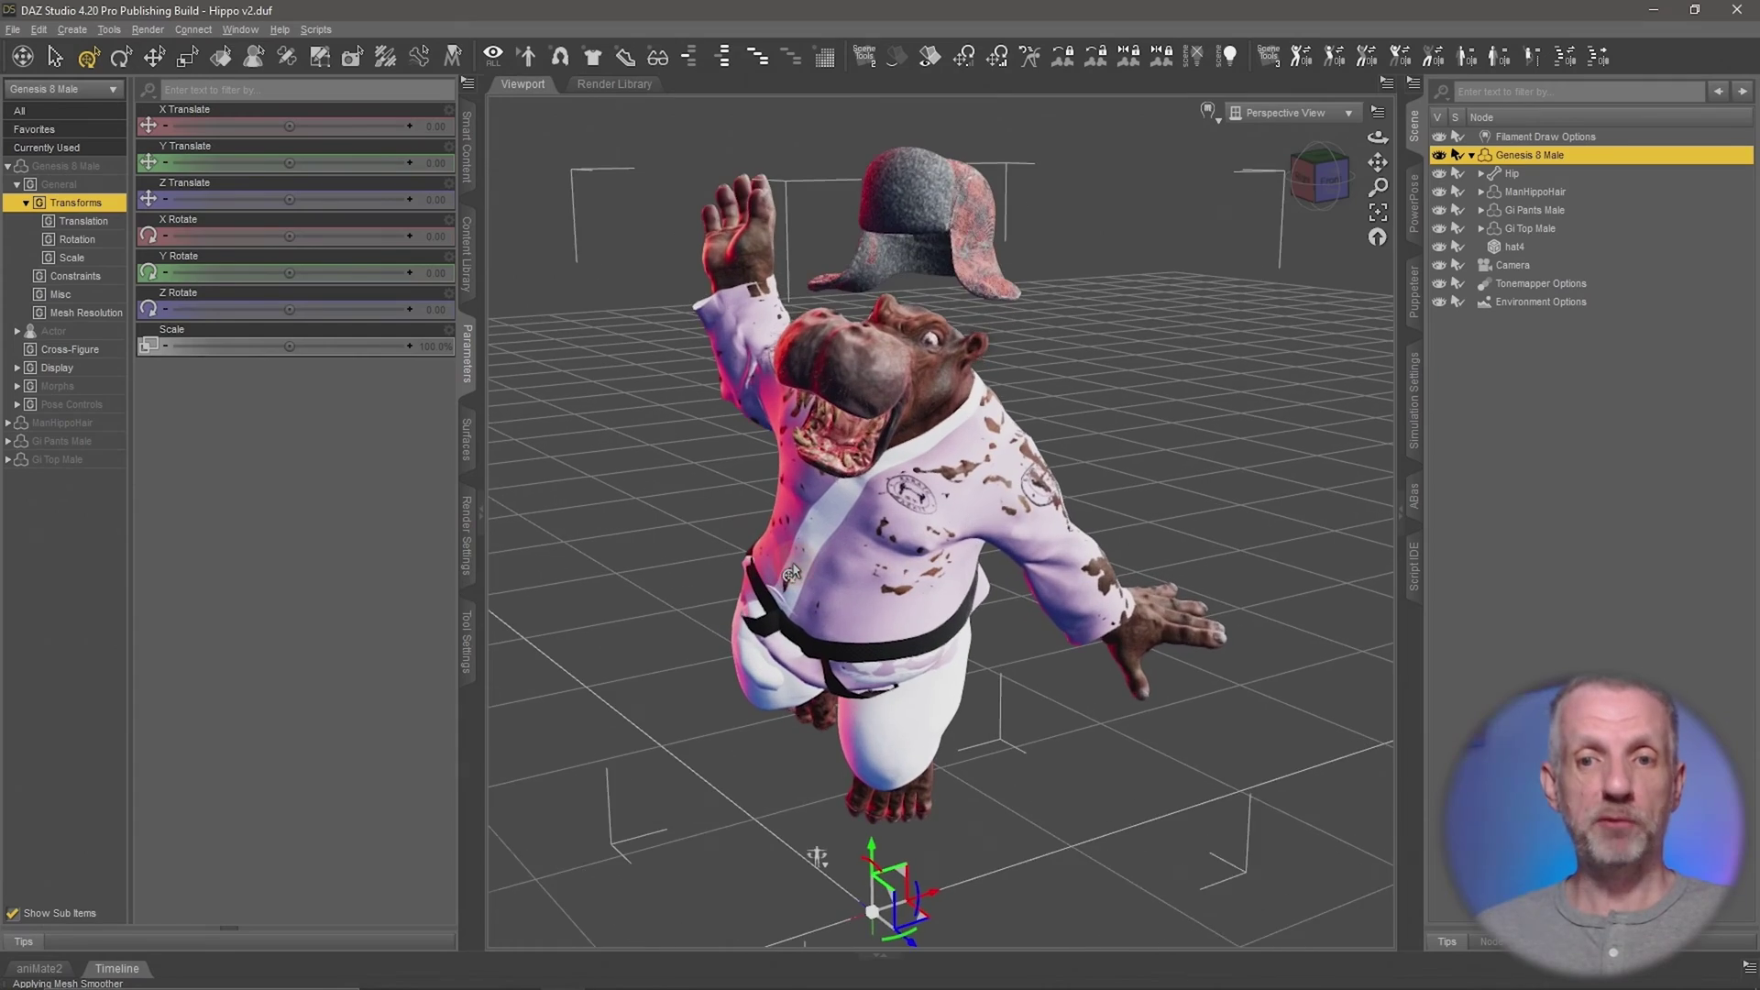
mouse_move(790, 573)
left_mouse_down("ctrl+alt")
mouse_move(779, 523)
mouse_move(729, 509)
mouse_move(791, 574)
mouse_move(665, 578)
mouse_move(813, 572)
mouse_move(777, 554)
left_mouse_up("ctrl+alt")
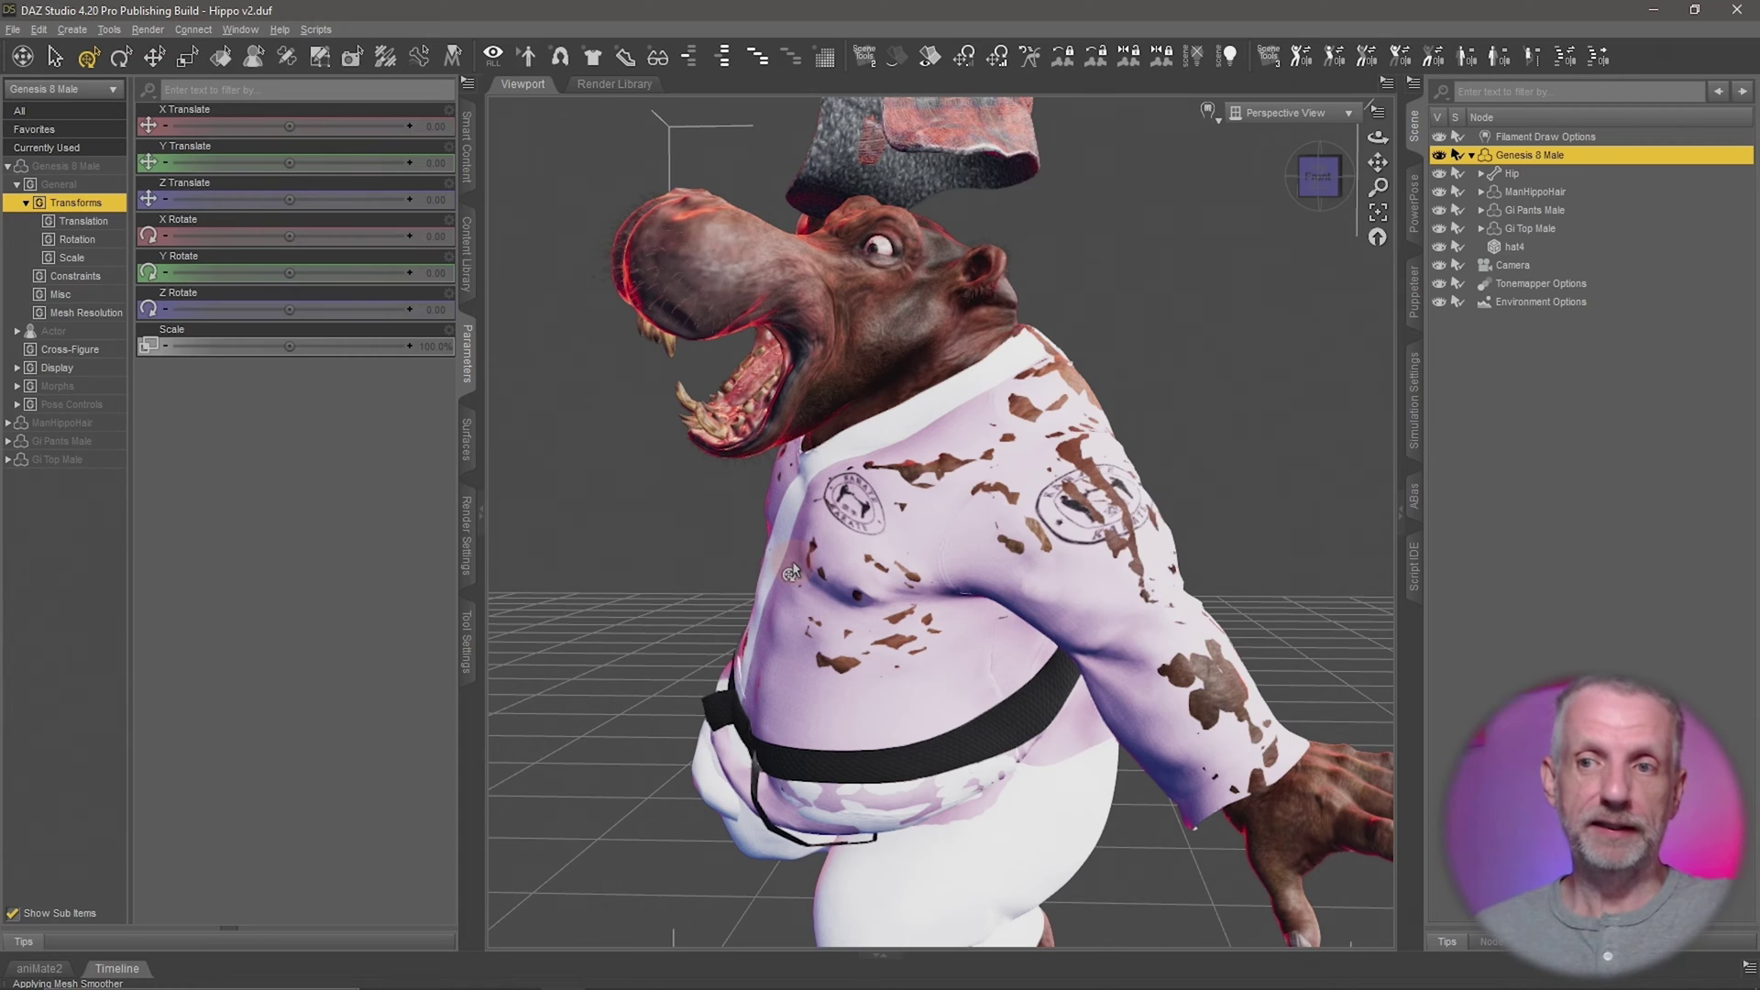
middle_click_drag(907, 530, 913, 531)
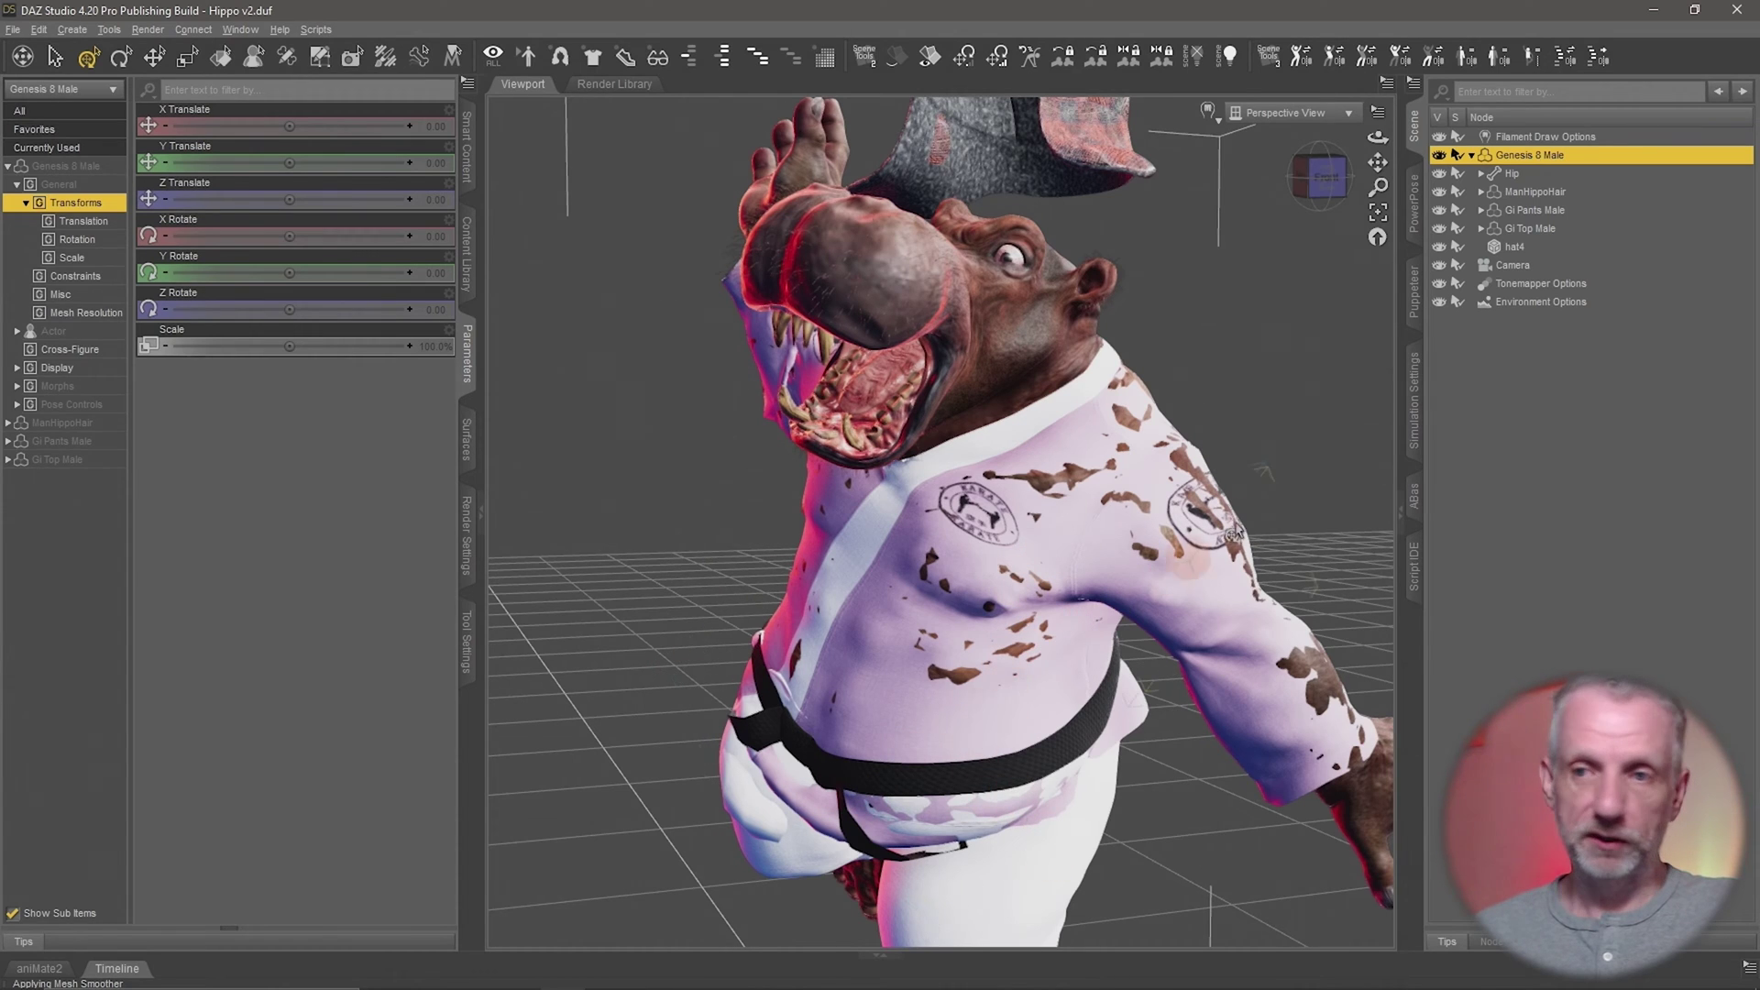
Add a push modifier named "Jacket Expand" to Gi Top Male
left_click(1546, 226)
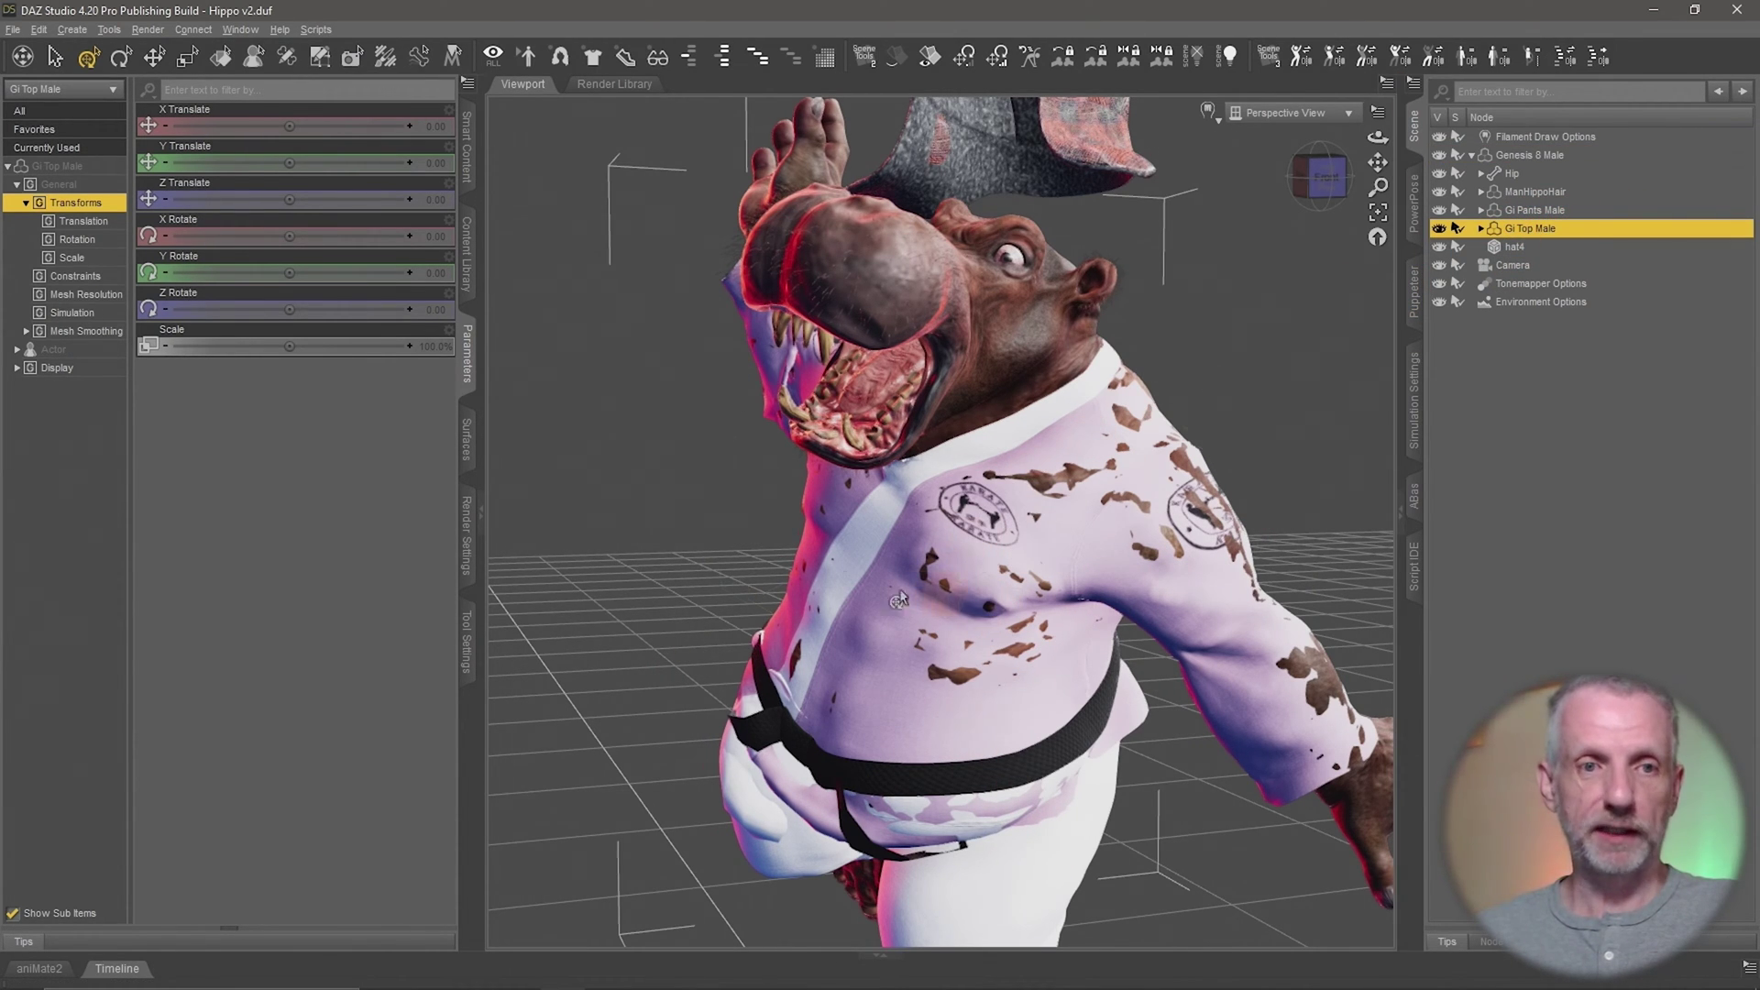
left_click(40, 29)
mouse_move(75, 170)
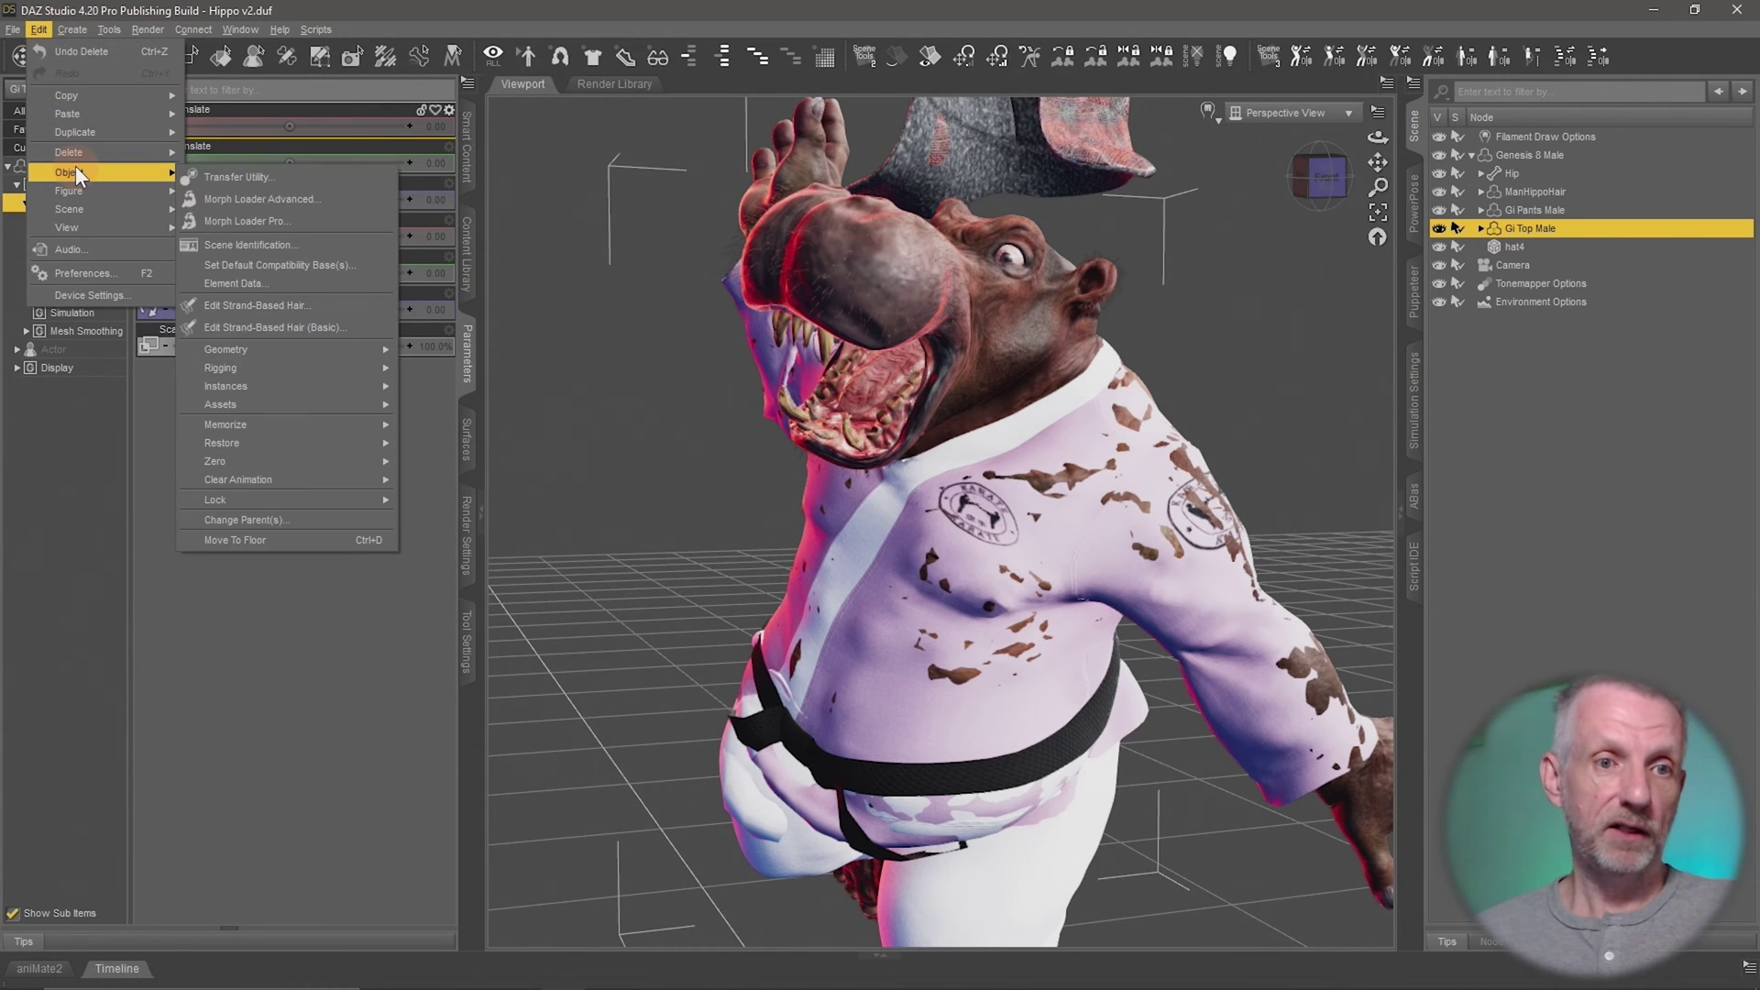
mouse_move(299, 343)
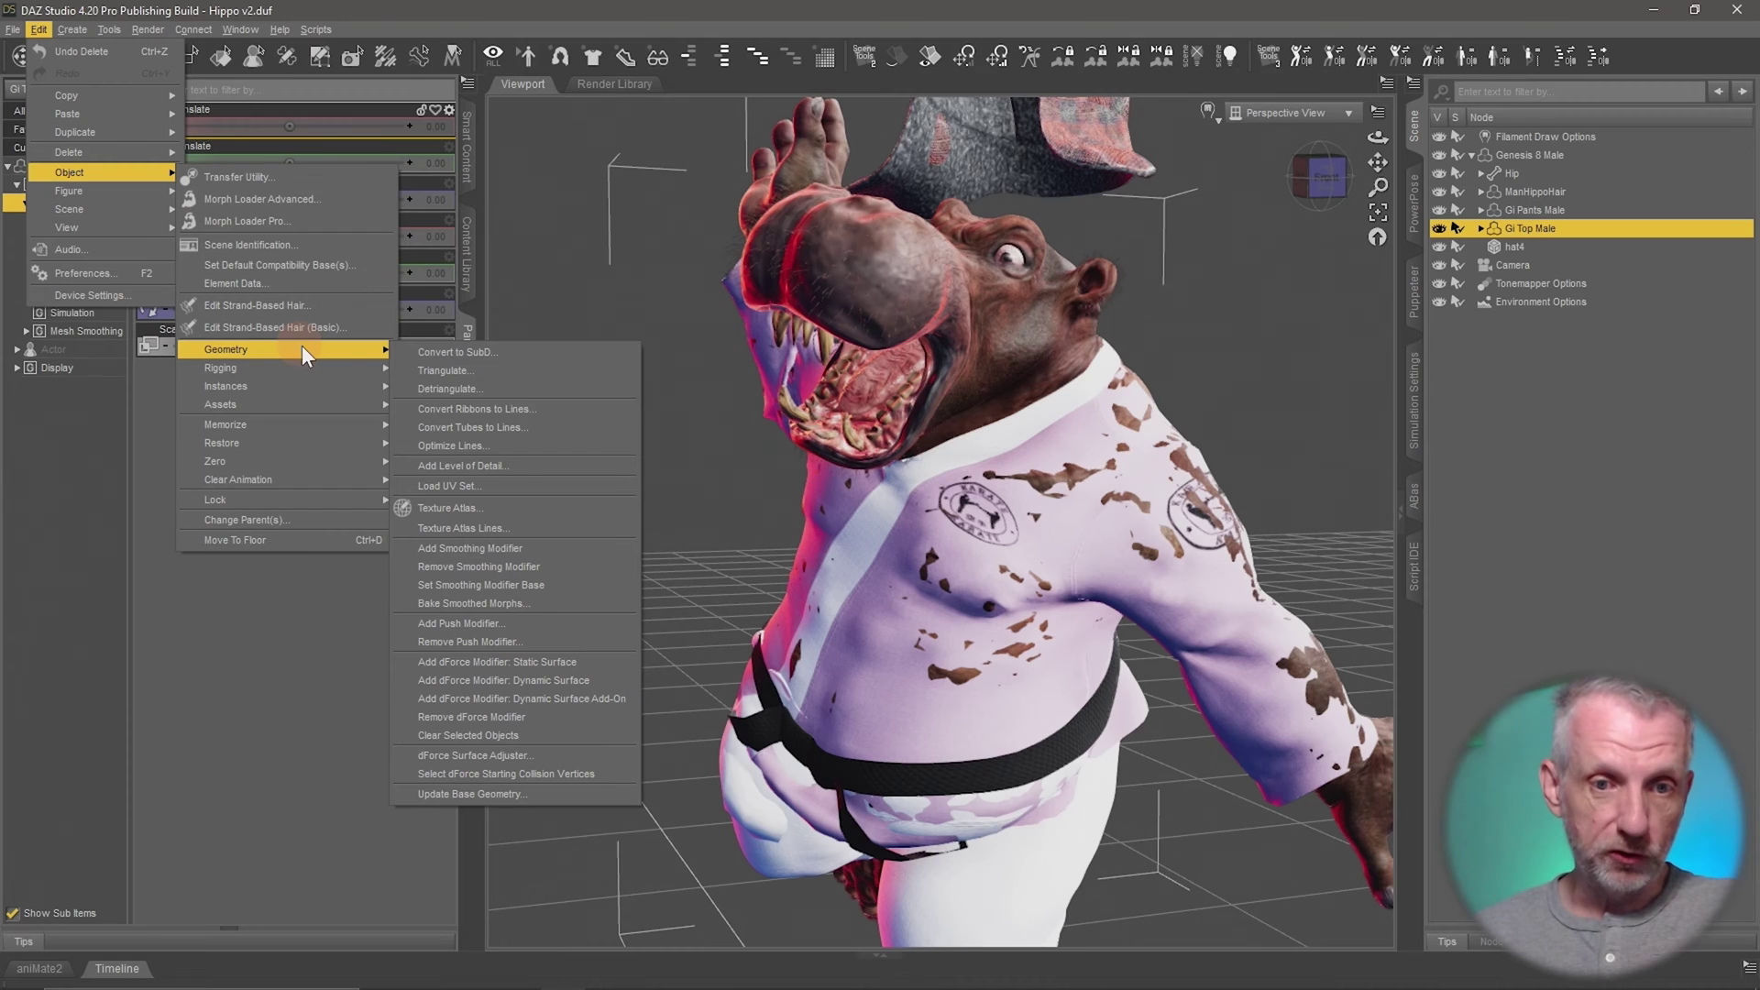
left_click(543, 622)
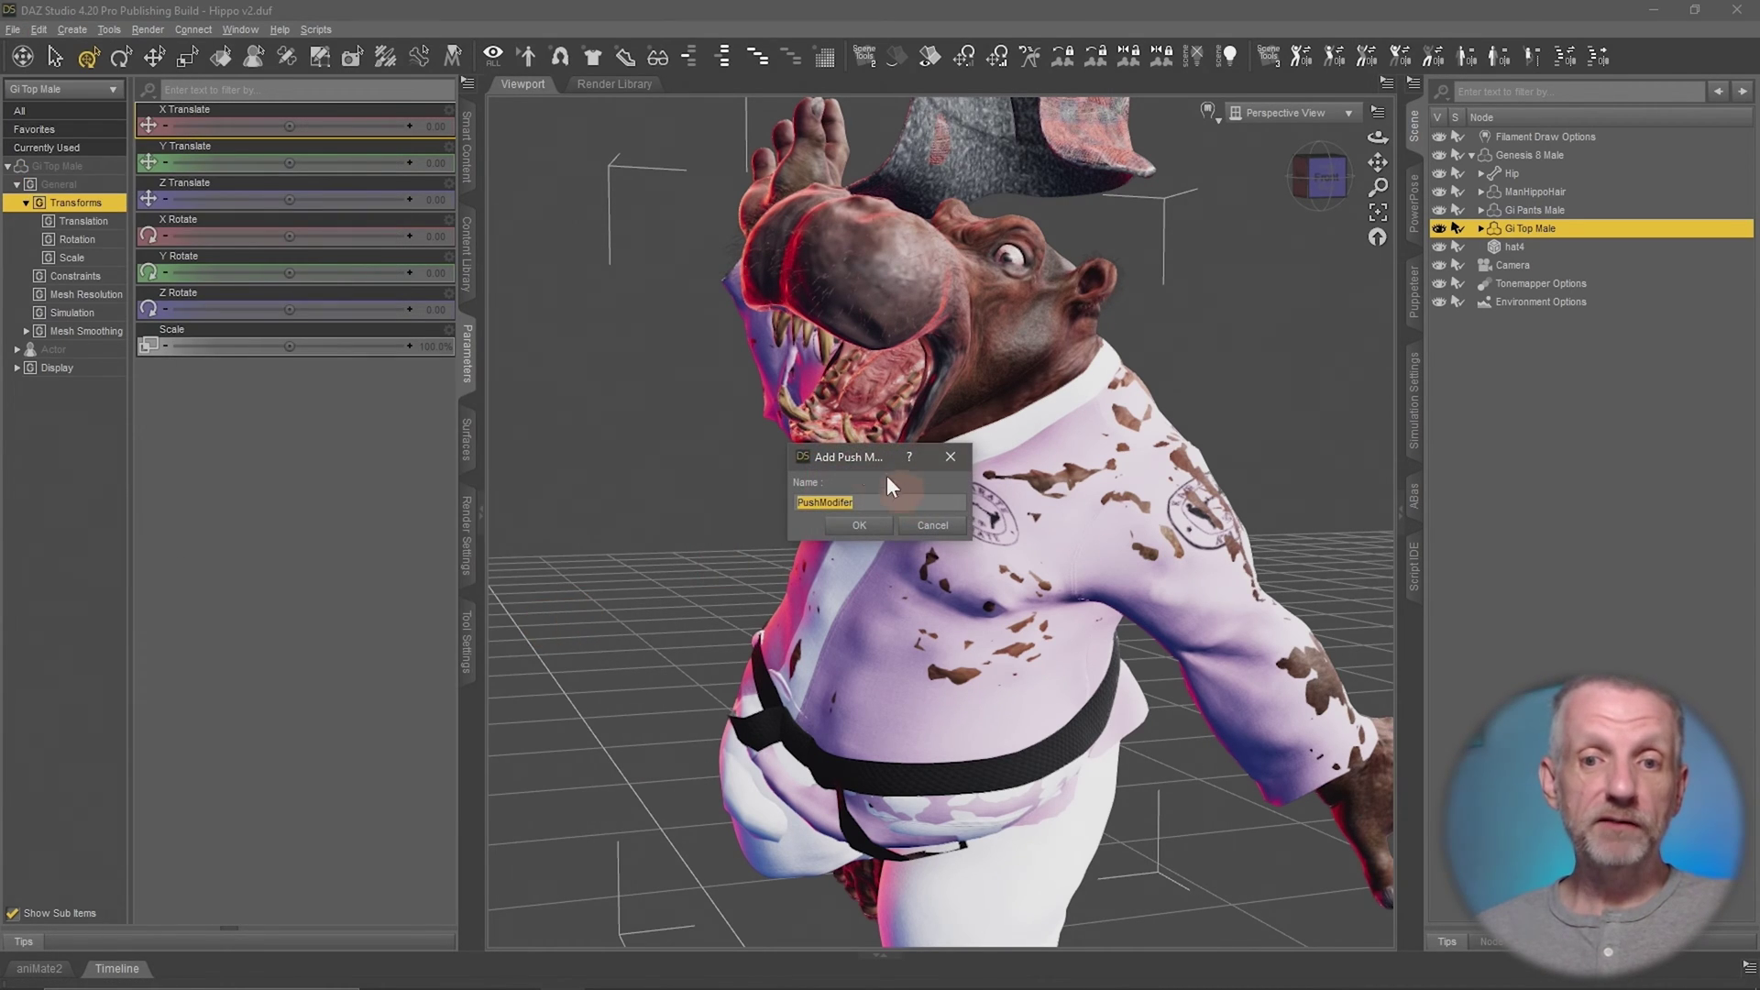
left_click_drag(857, 450, 581, 289)
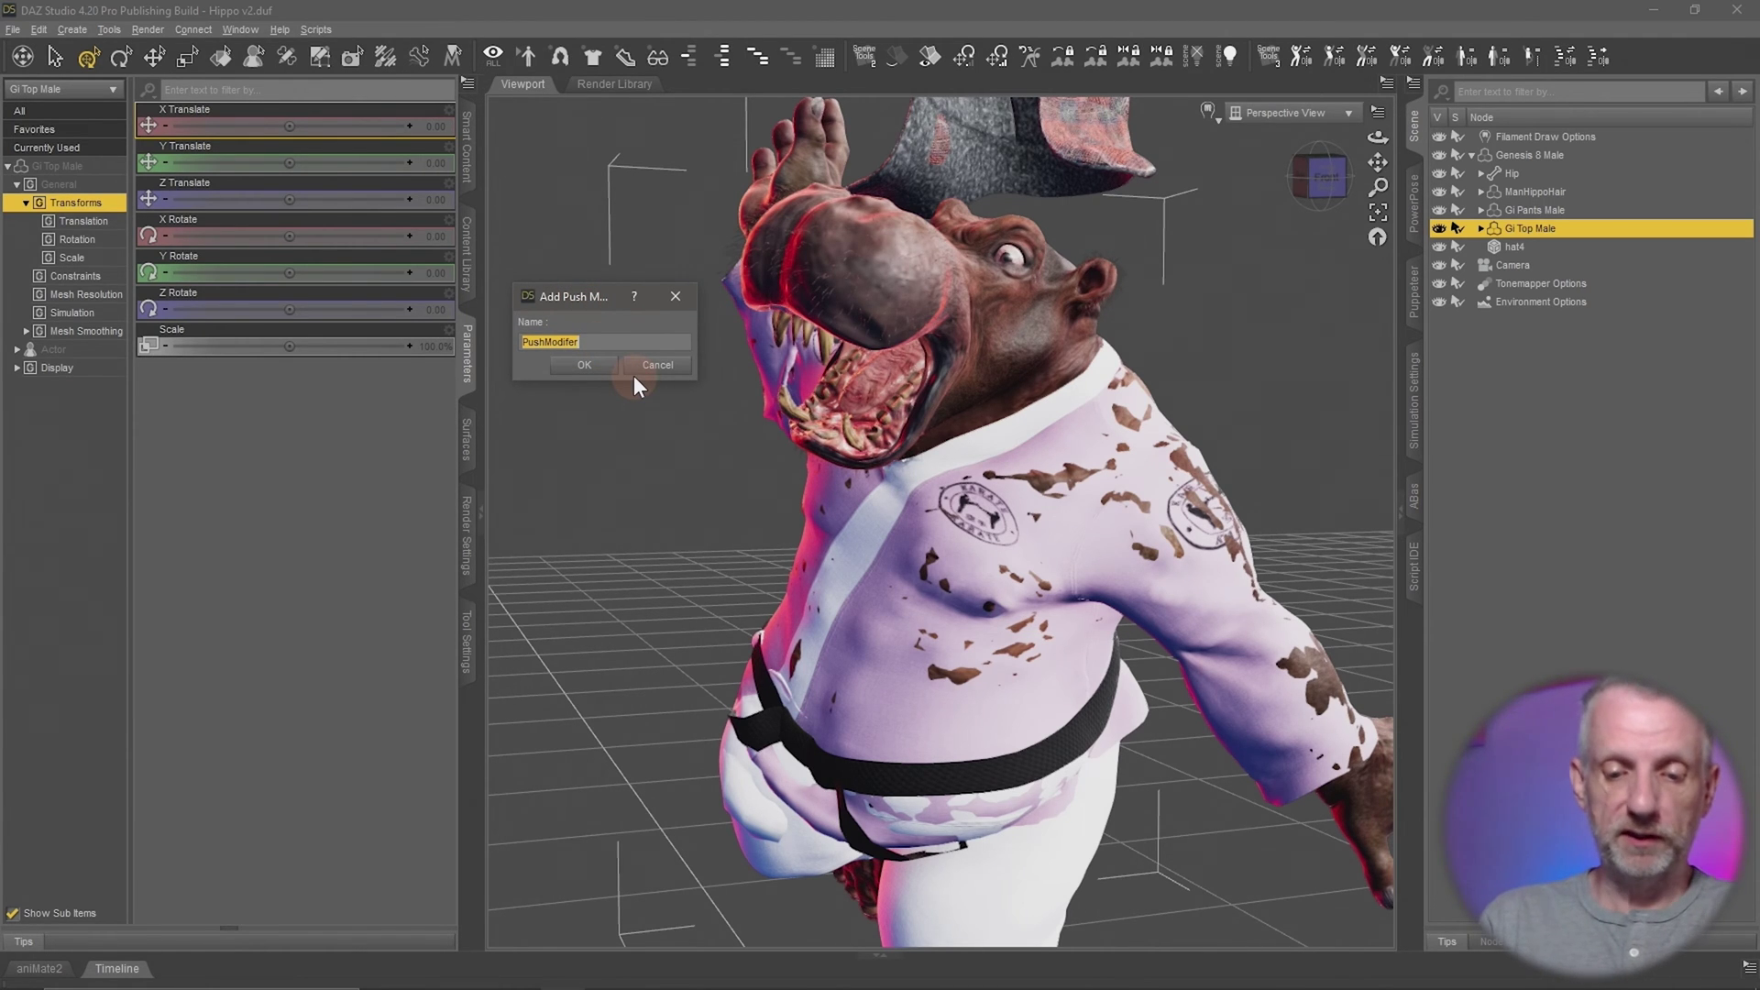
type("Jacket Expand")
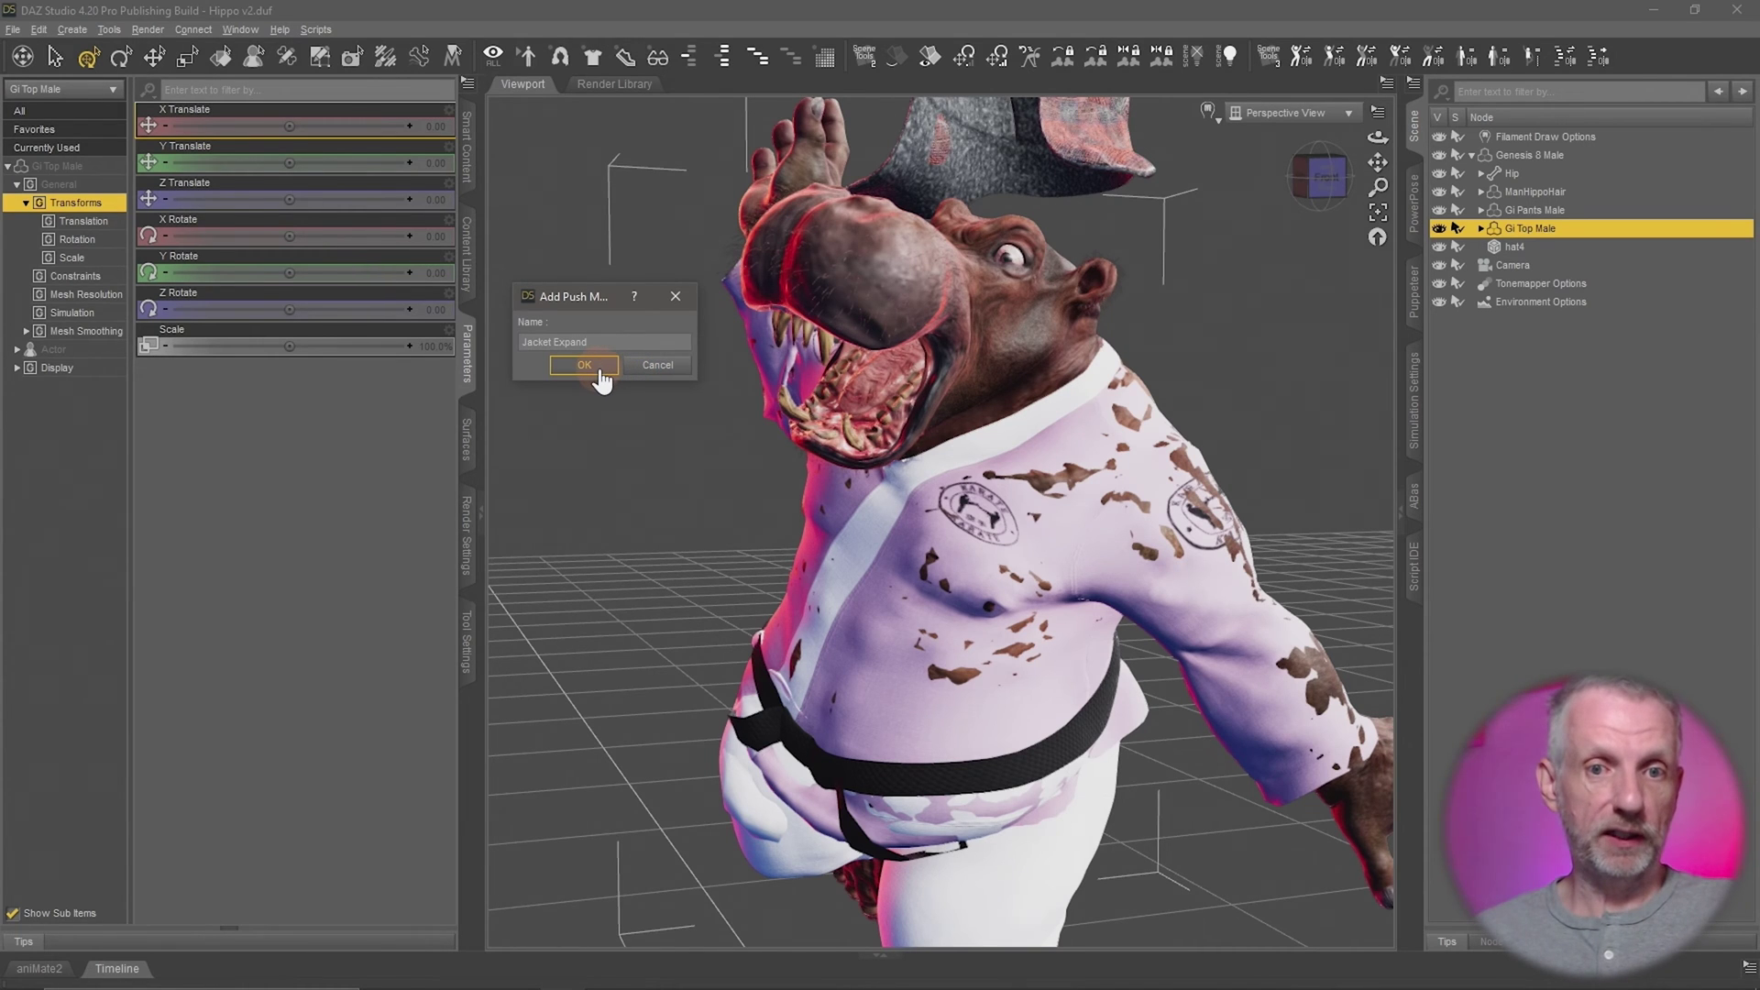
left_click(598, 370)
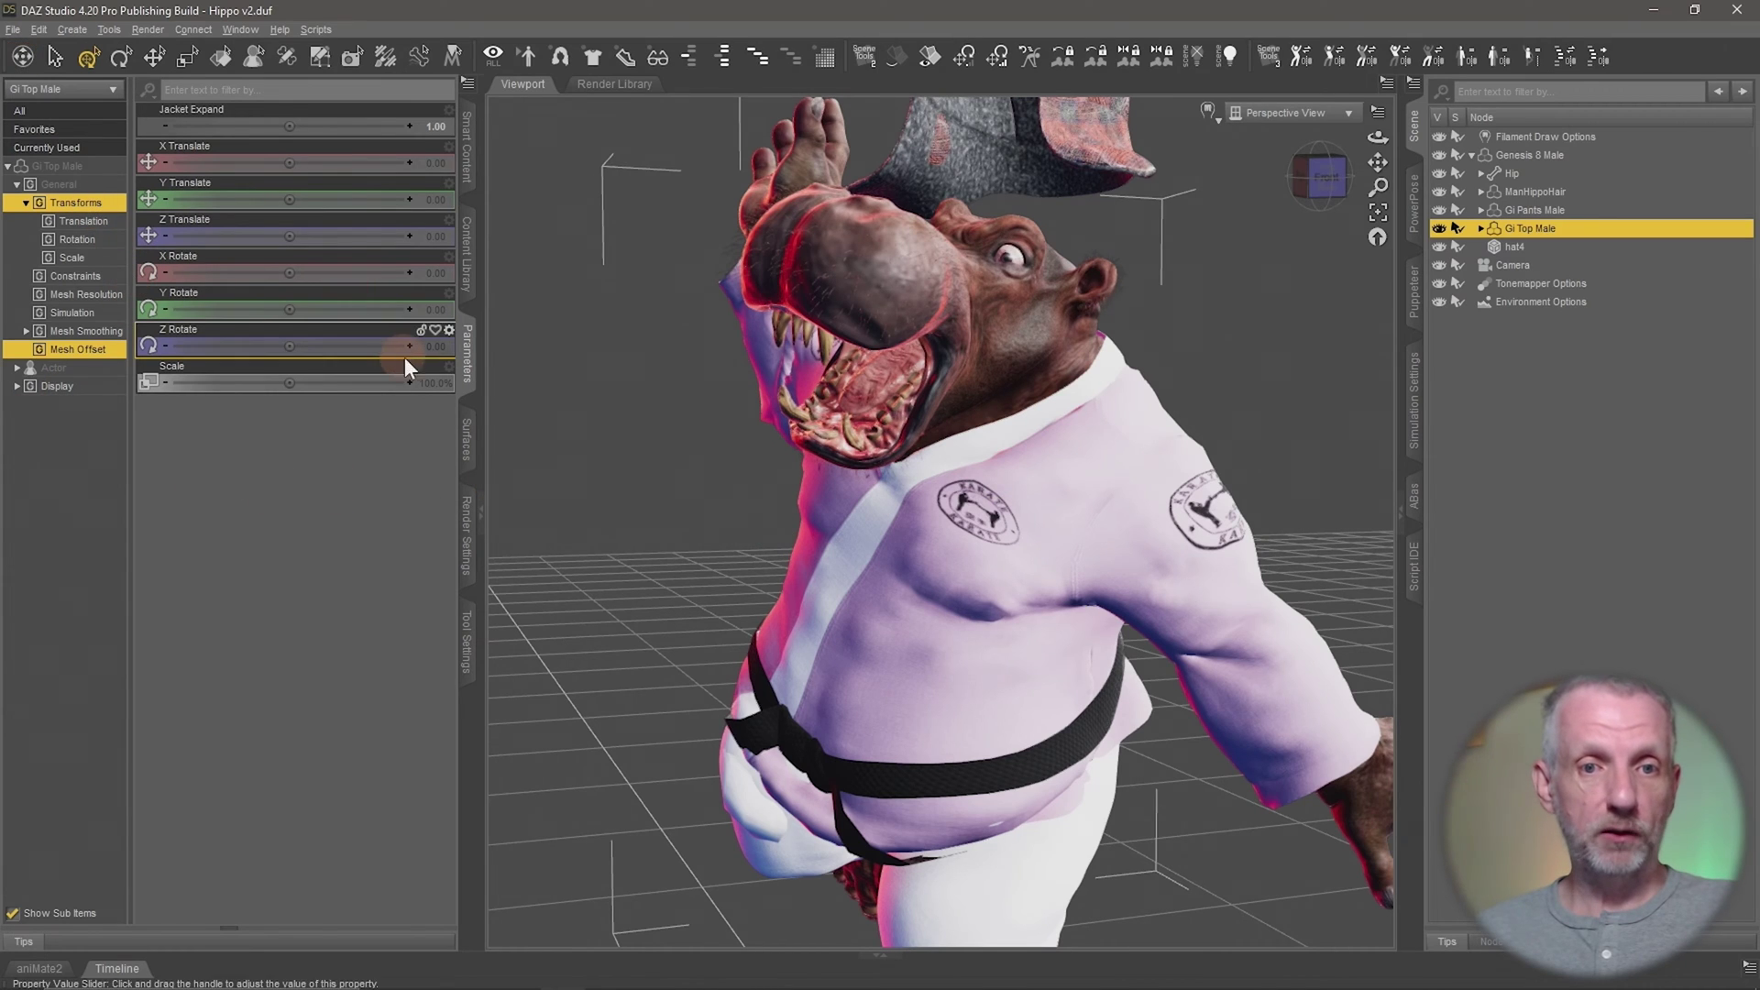
Show the jacket's Mesh Offset parameters, try a Jacket Expand value of about 0.79 and set it to 0
left_click(78, 349)
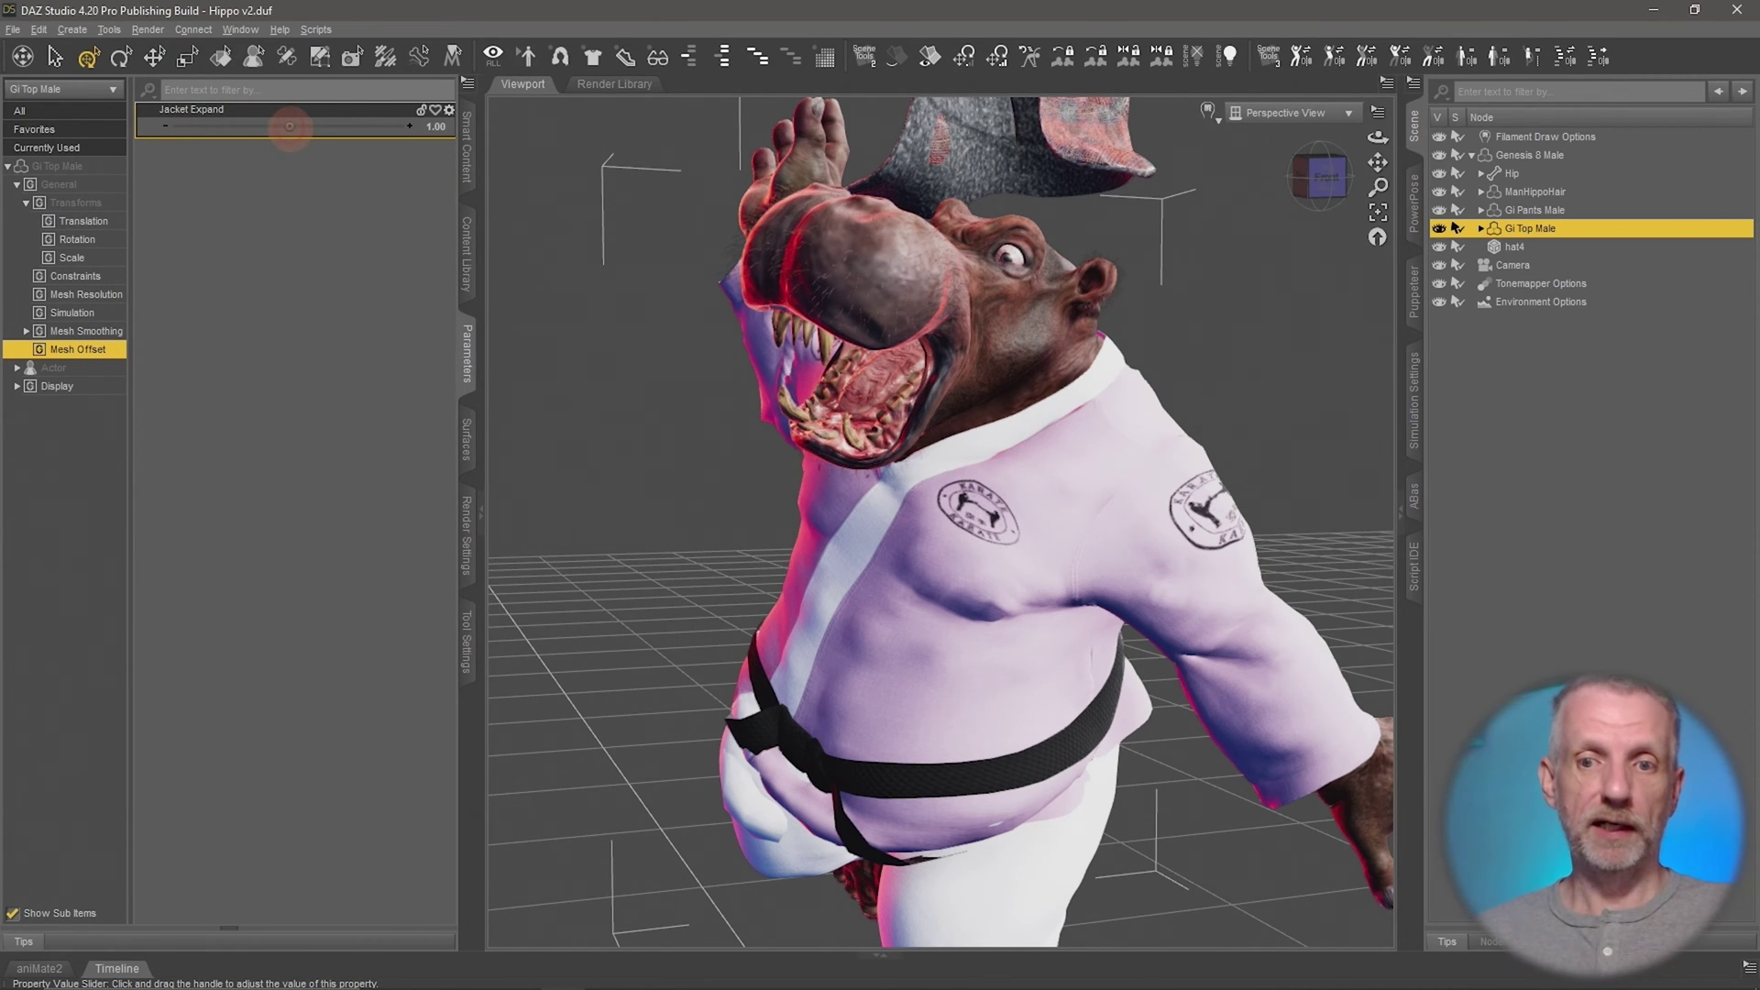
mouse_move(290, 126)
left_mouse_down()
mouse_move(260, 129)
mouse_move(290, 126)
left_mouse_up()
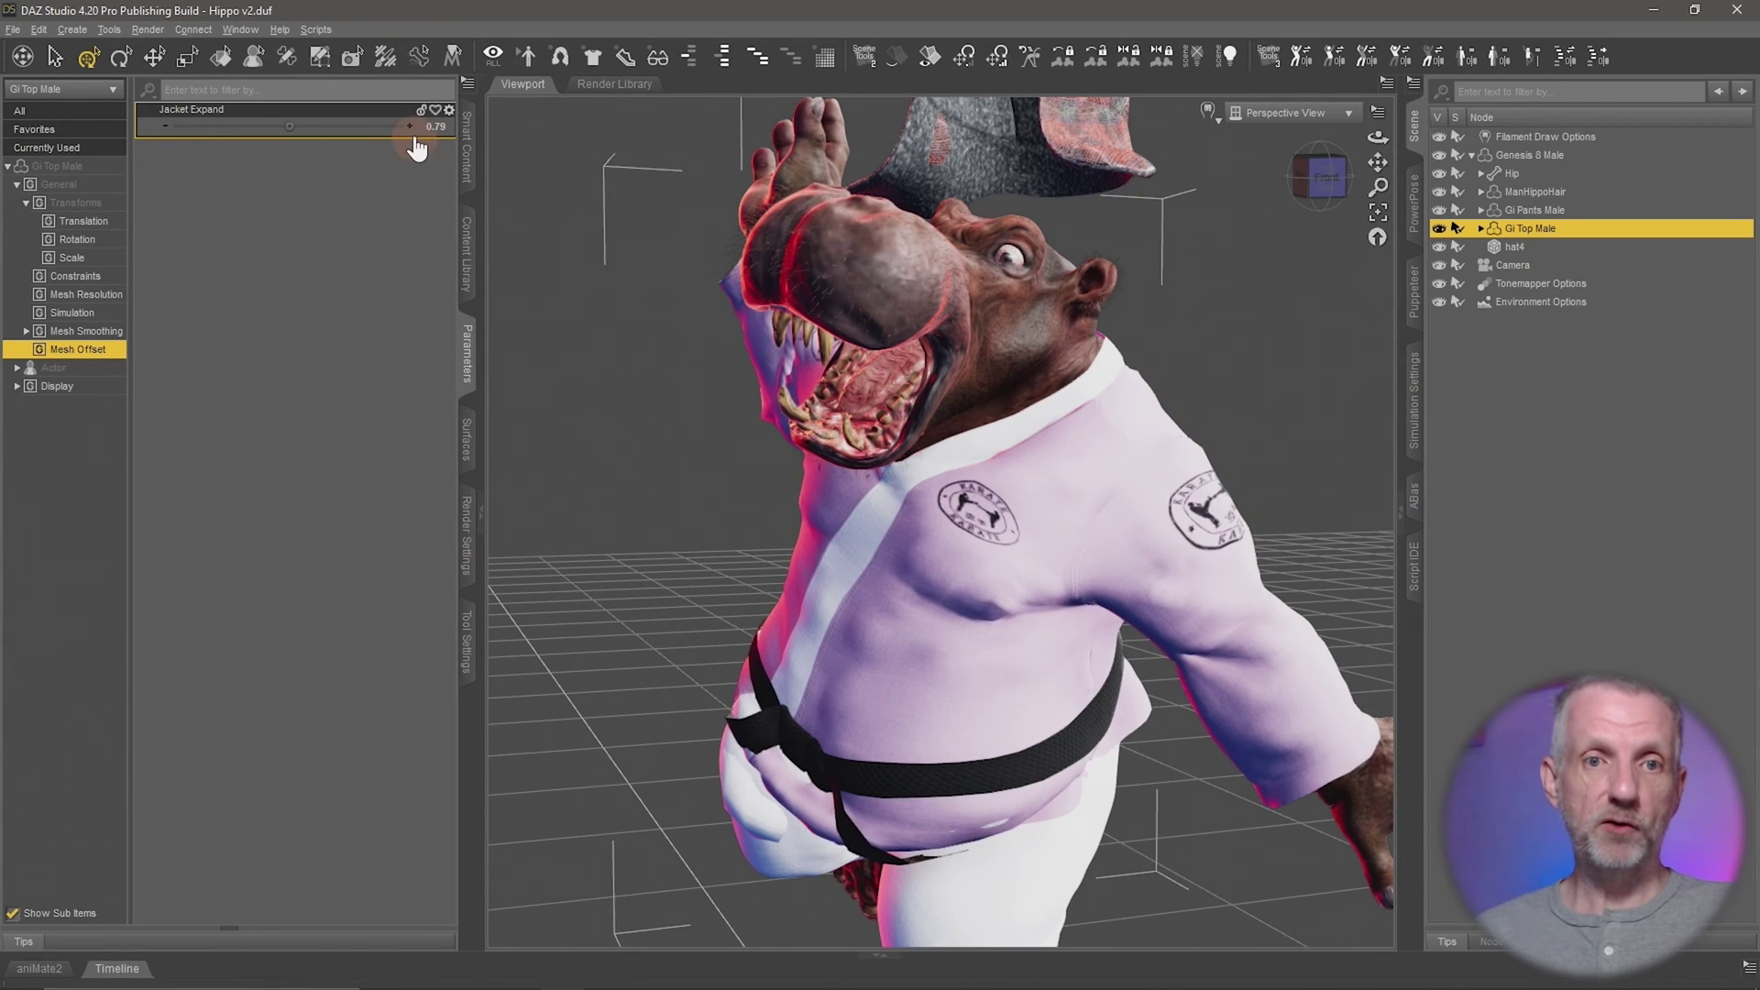
left_click(433, 130)
type("0")
key("Return")
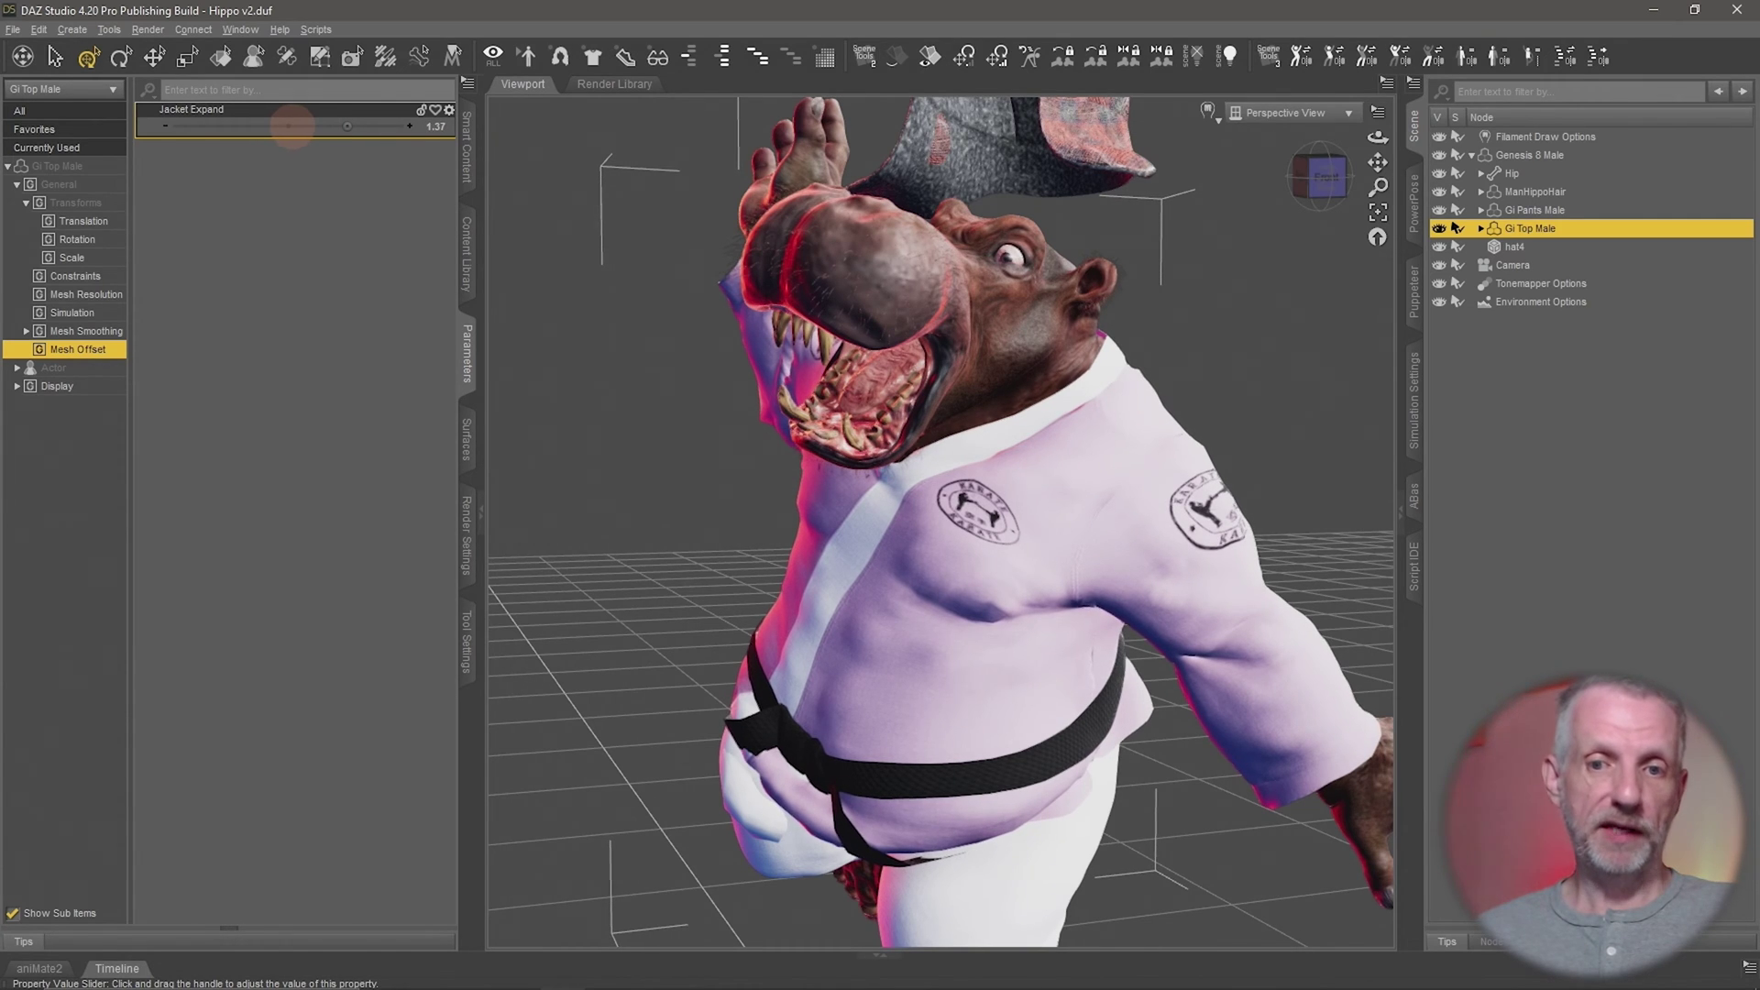
Exaggerate the Jacket Expand offset on Gi Top Male to about 19.27 and inspect the jacket from another side
left_click_drag(292, 126, 290, 127)
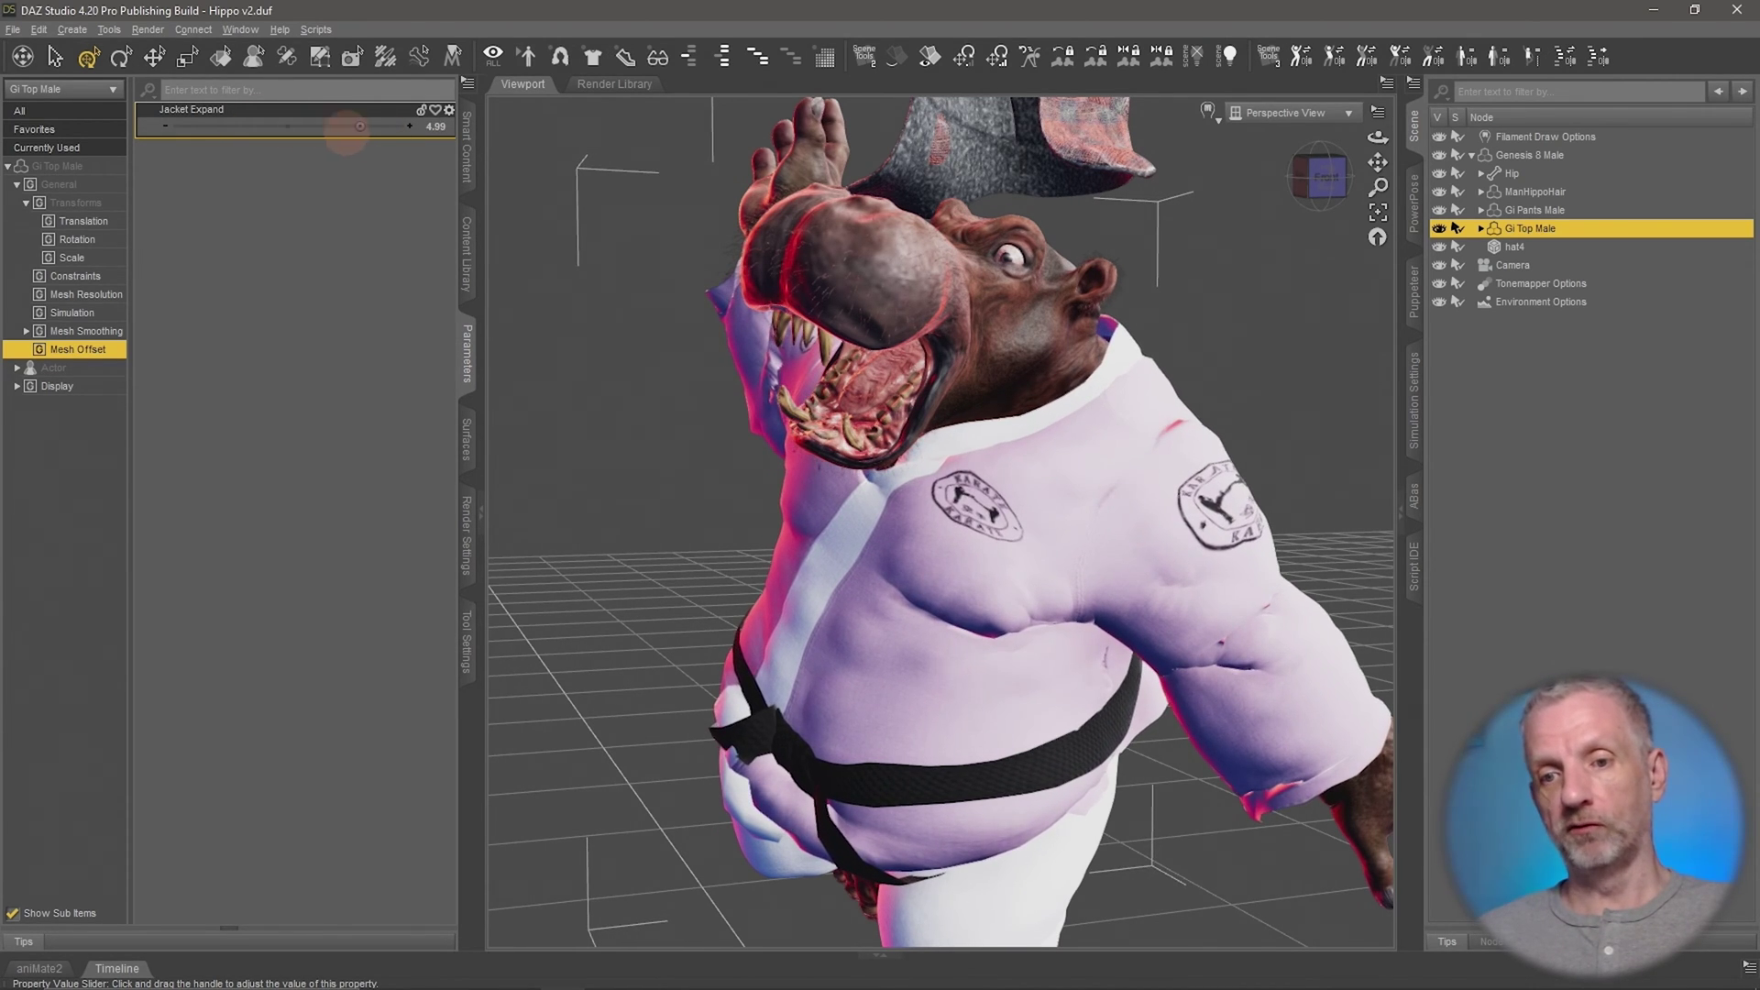
left_click_drag(345, 134, 292, 127)
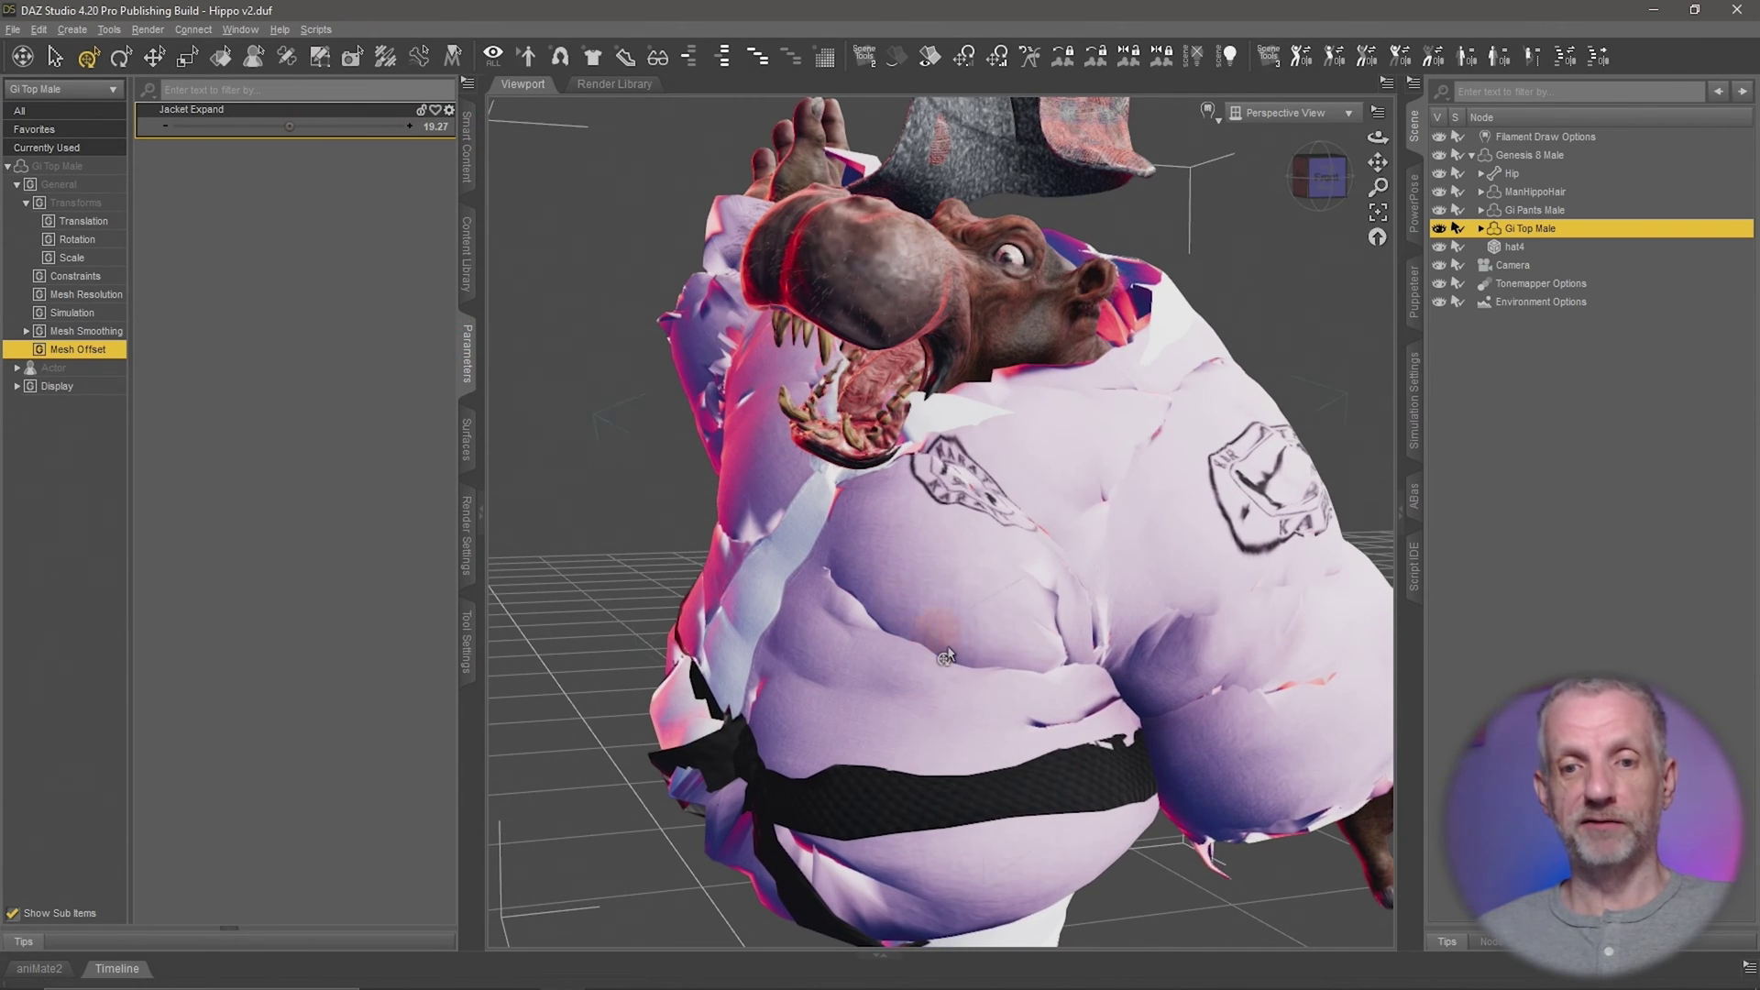
middle_click_drag(947, 649, 942, 649)
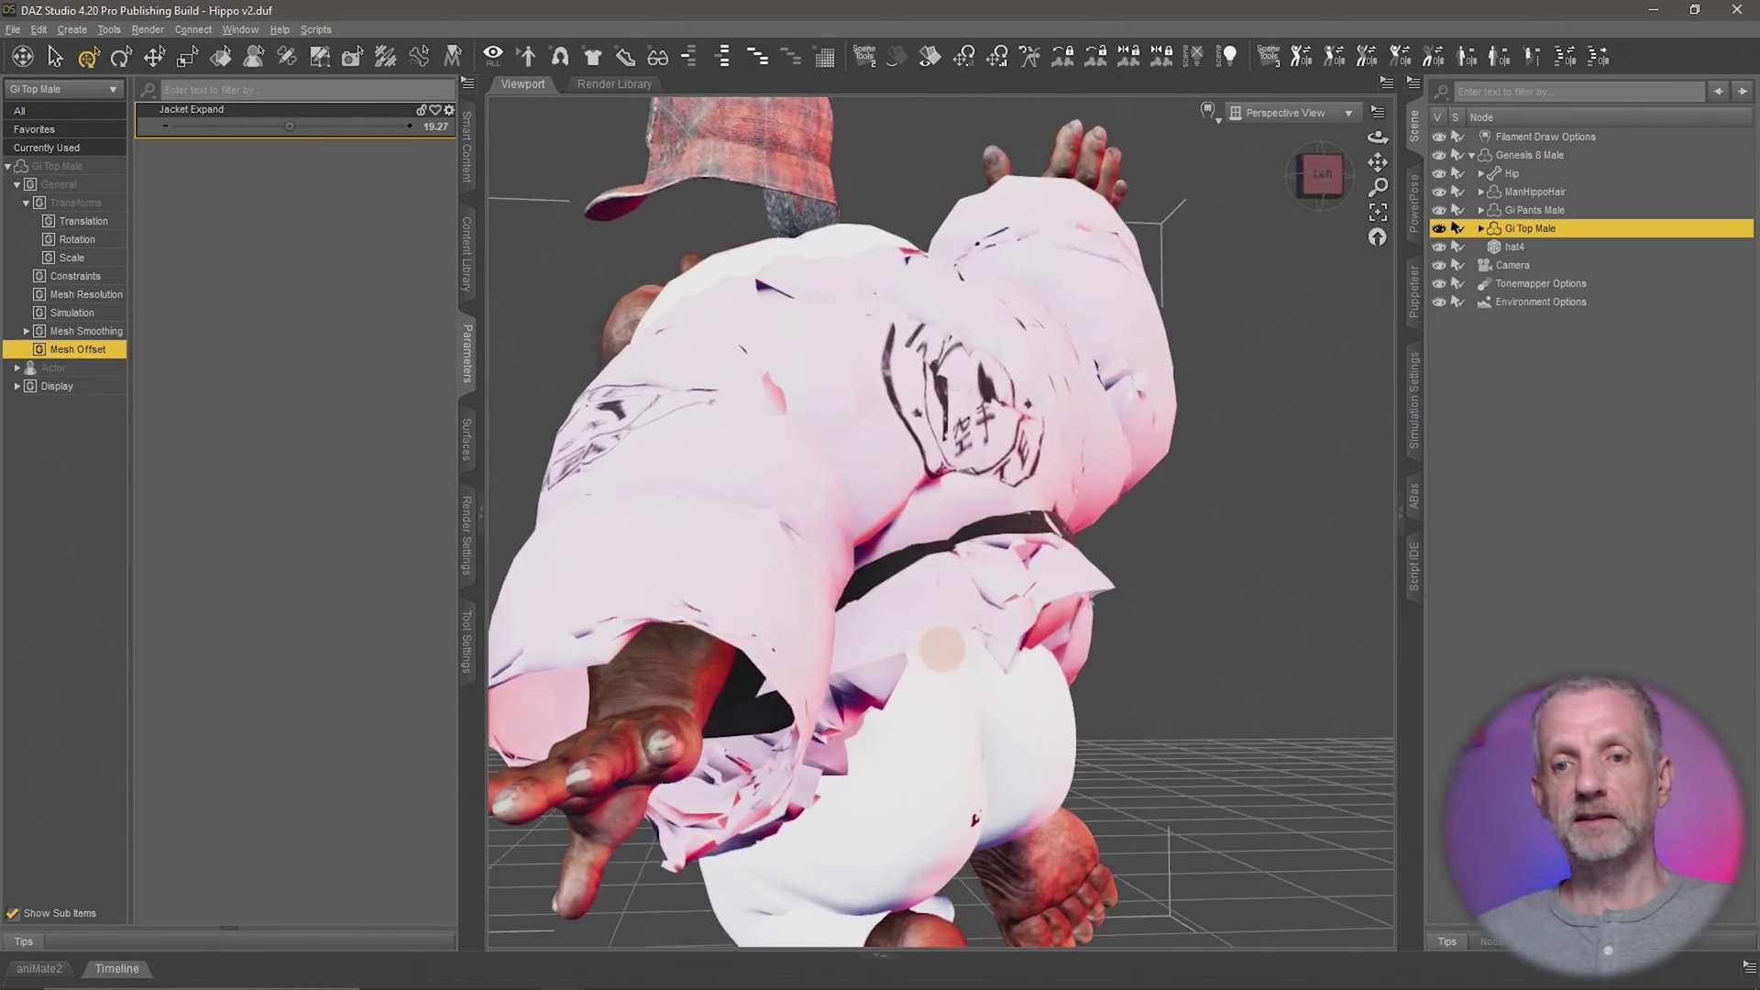
Turn on mesh smoothing for Gi Top Male and inspect its effect on the front of the expanded jacket
mouse_move(942, 647)
left_mouse_down("alt")
mouse_move(971, 645)
mouse_move(930, 660)
mouse_move(971, 628)
mouse_move(946, 659)
left_mouse_up("alt")
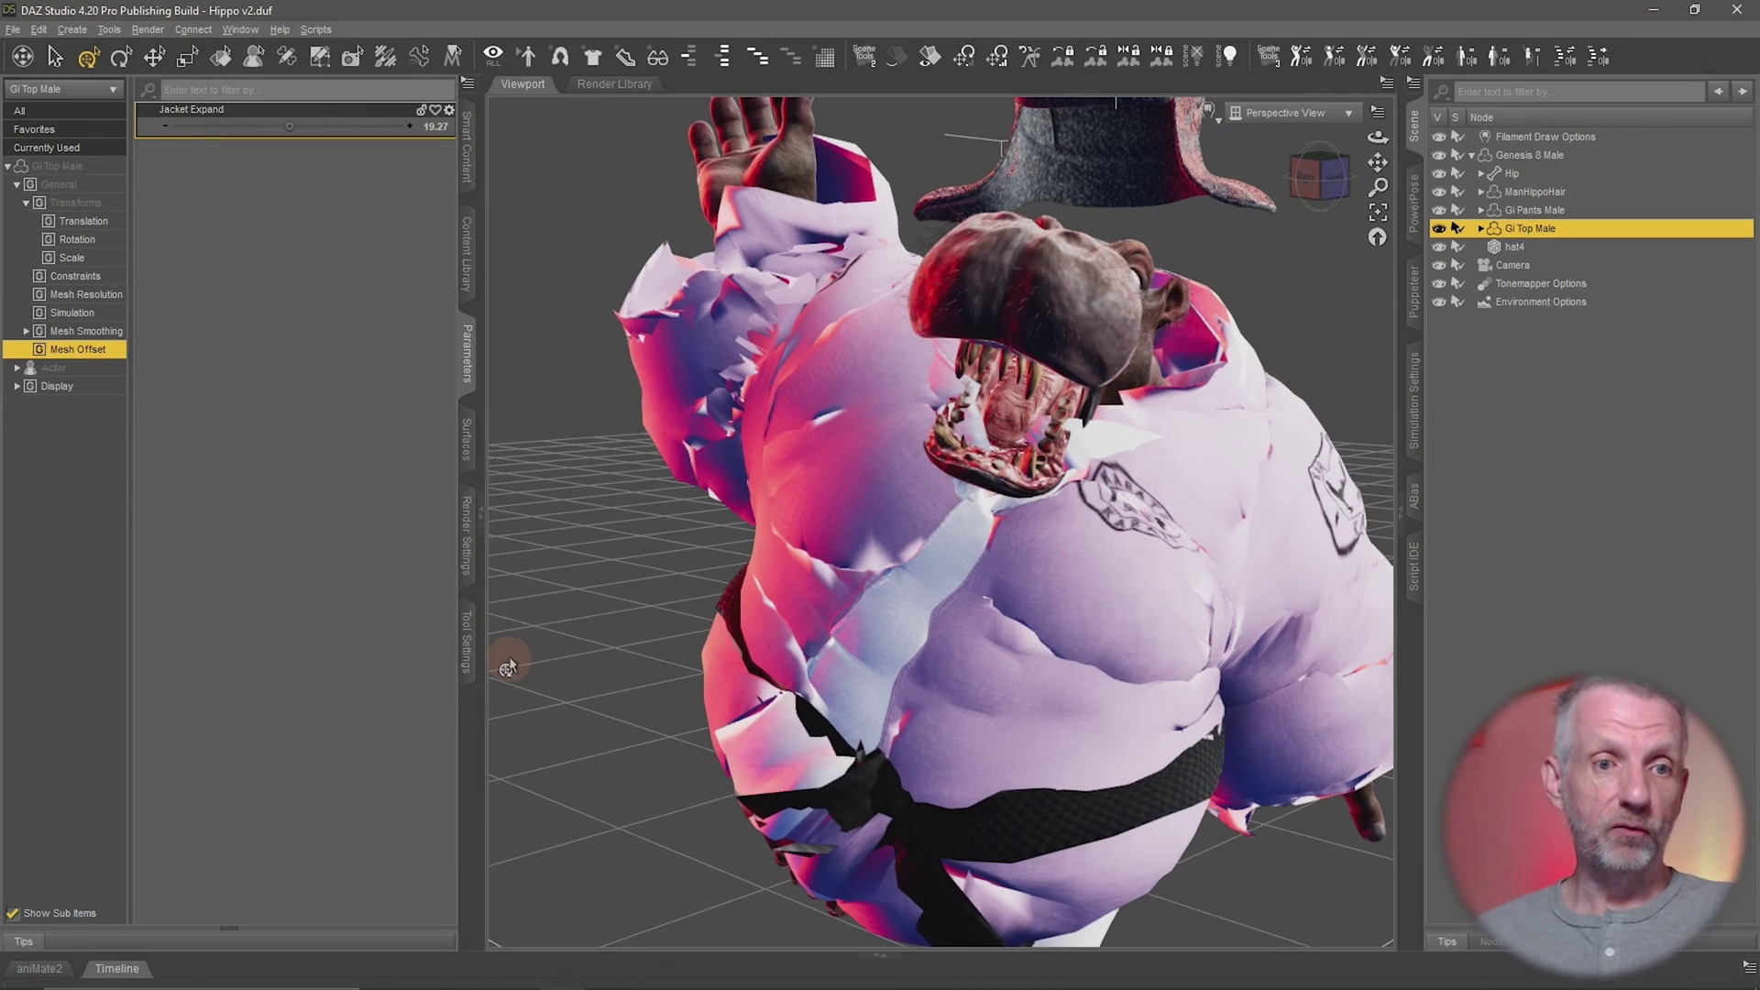
left_click(104, 332)
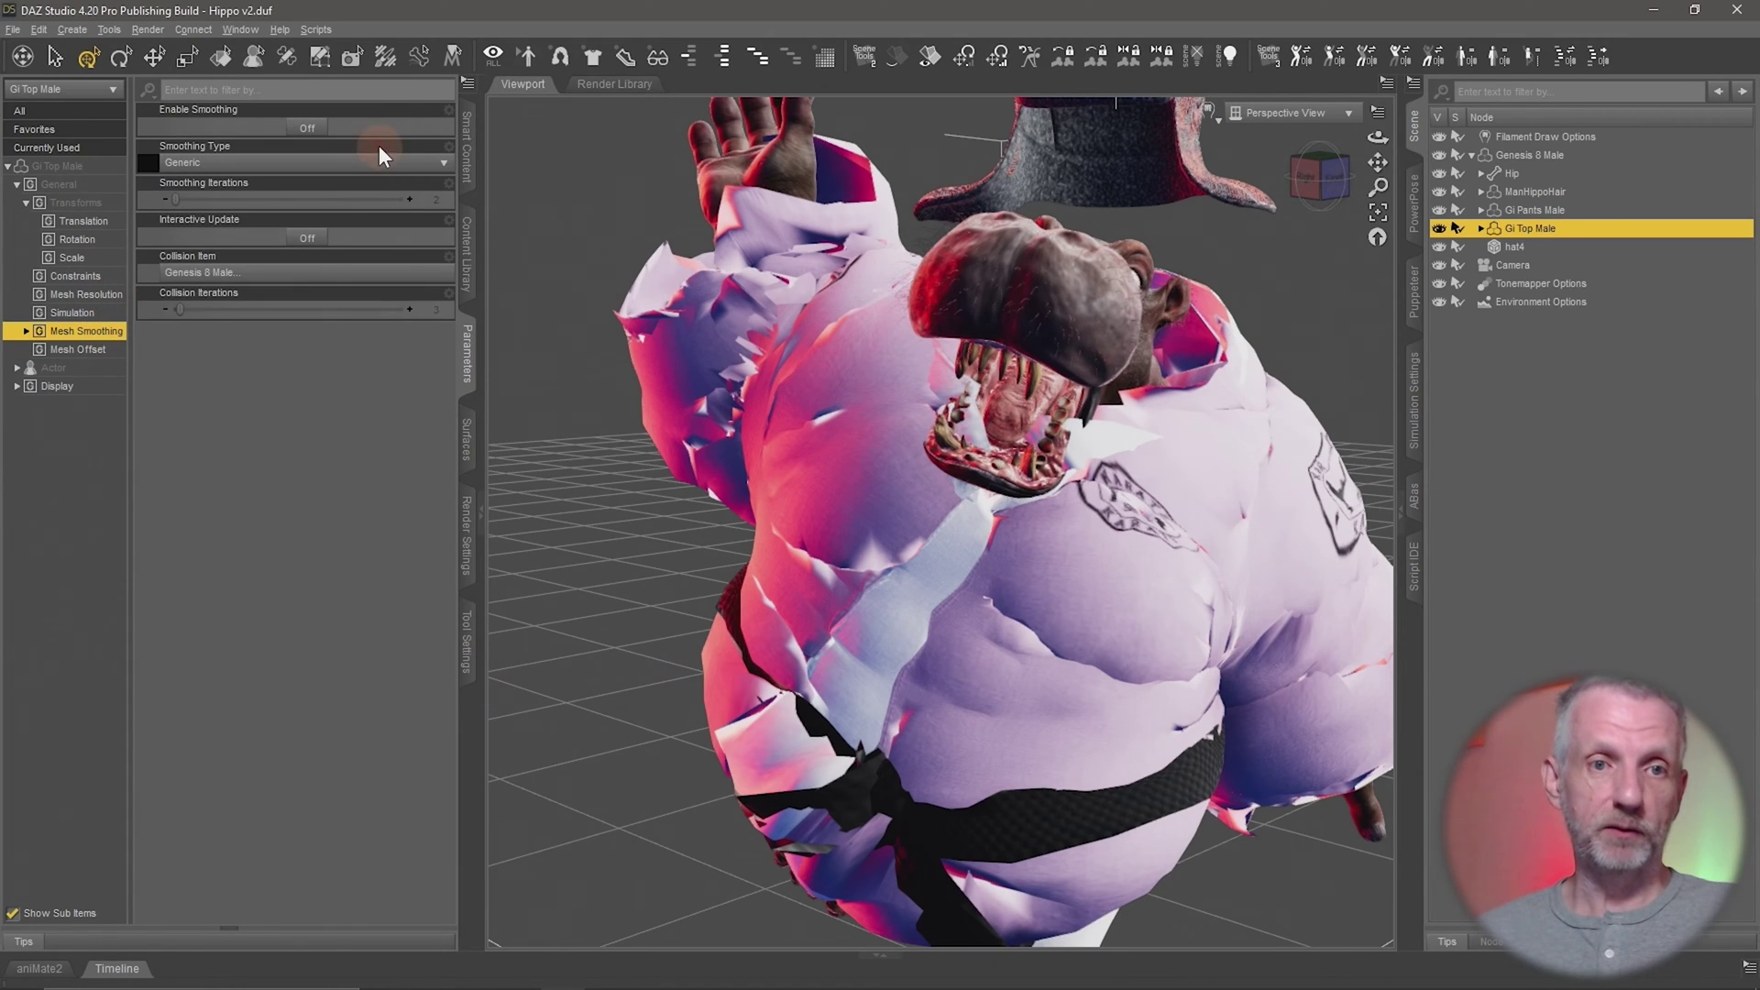
left_click(307, 128)
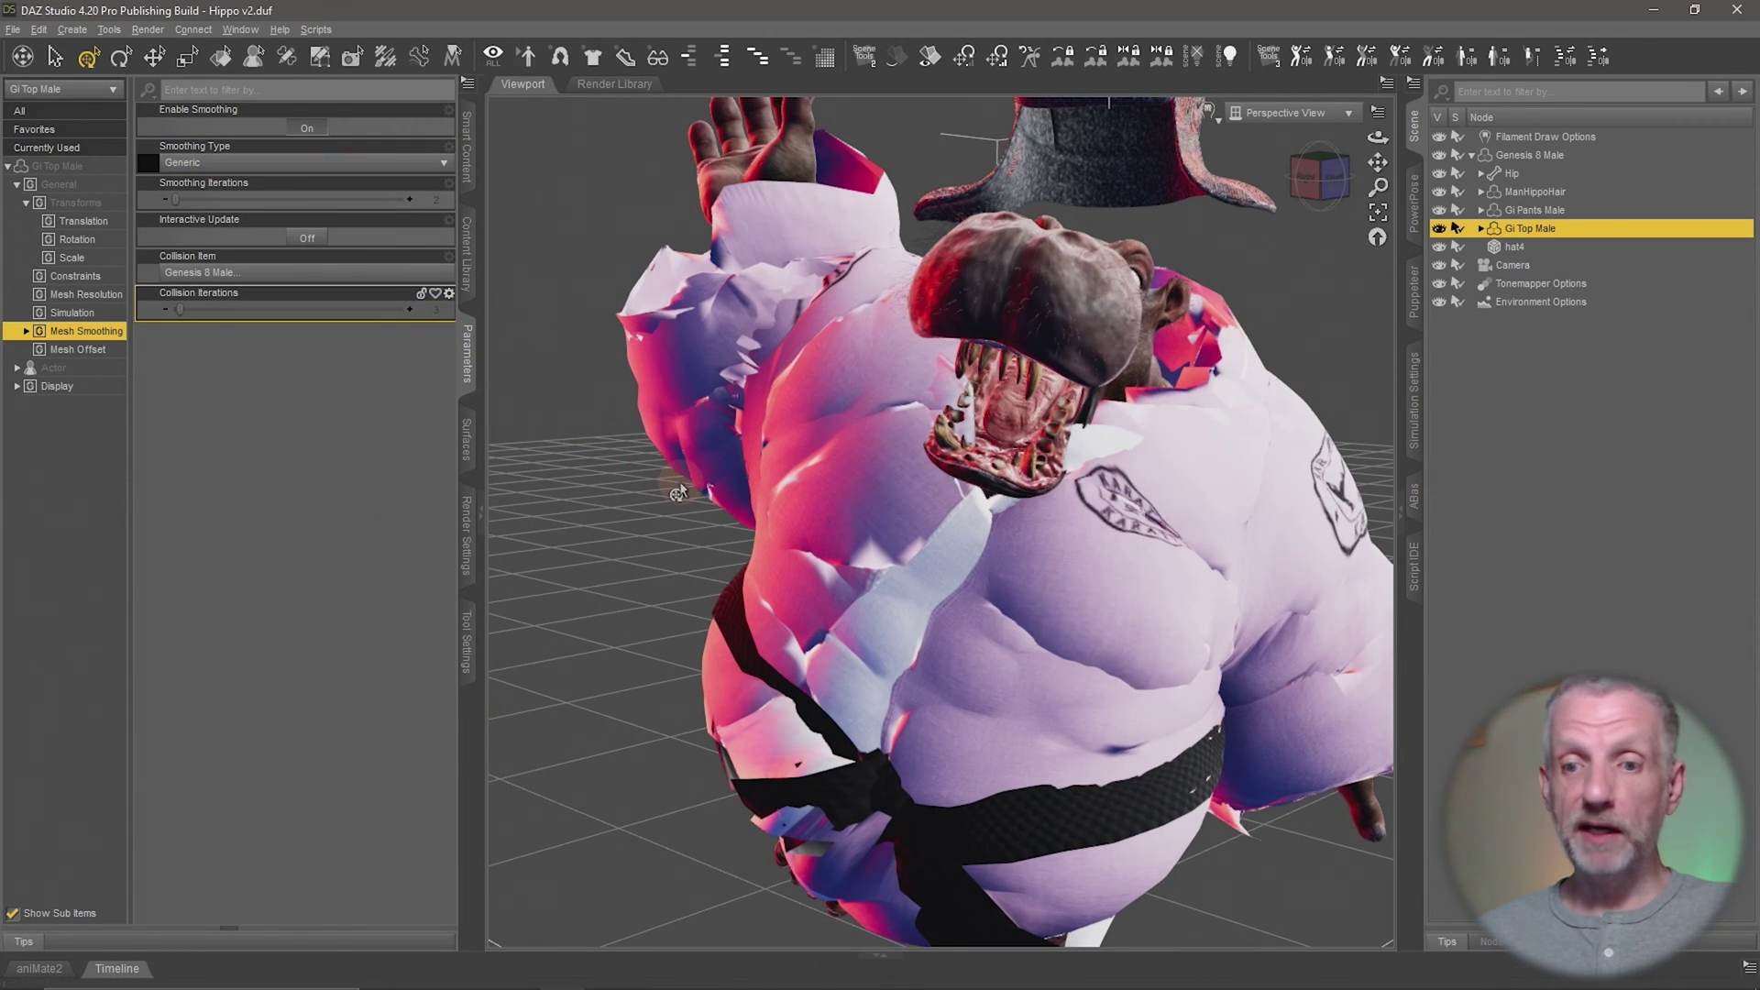
mouse_move(681, 480)
left_mouse_down("alt")
mouse_move(653, 479)
mouse_move(708, 480)
mouse_move(682, 481)
left_mouse_up("alt")
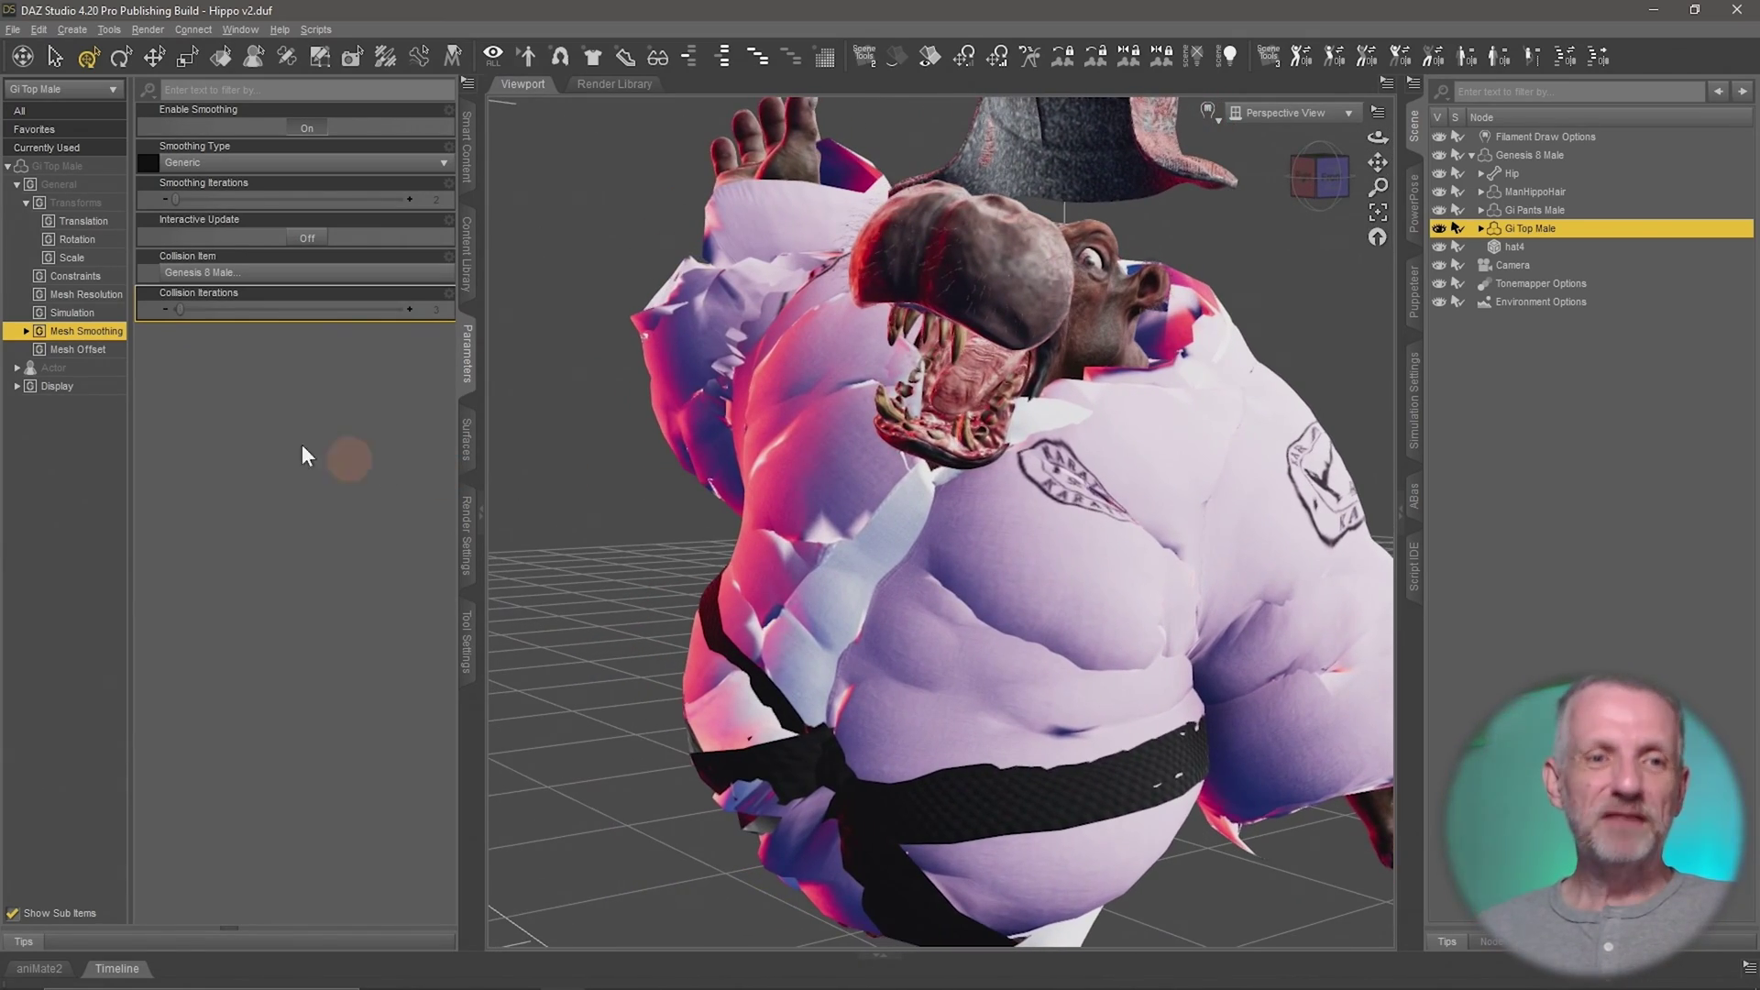
Reduce the Jacket Expand offset on Gi Top Male to about 4.34 and inspect the jacket's chest and sleeve
left_click(85, 349)
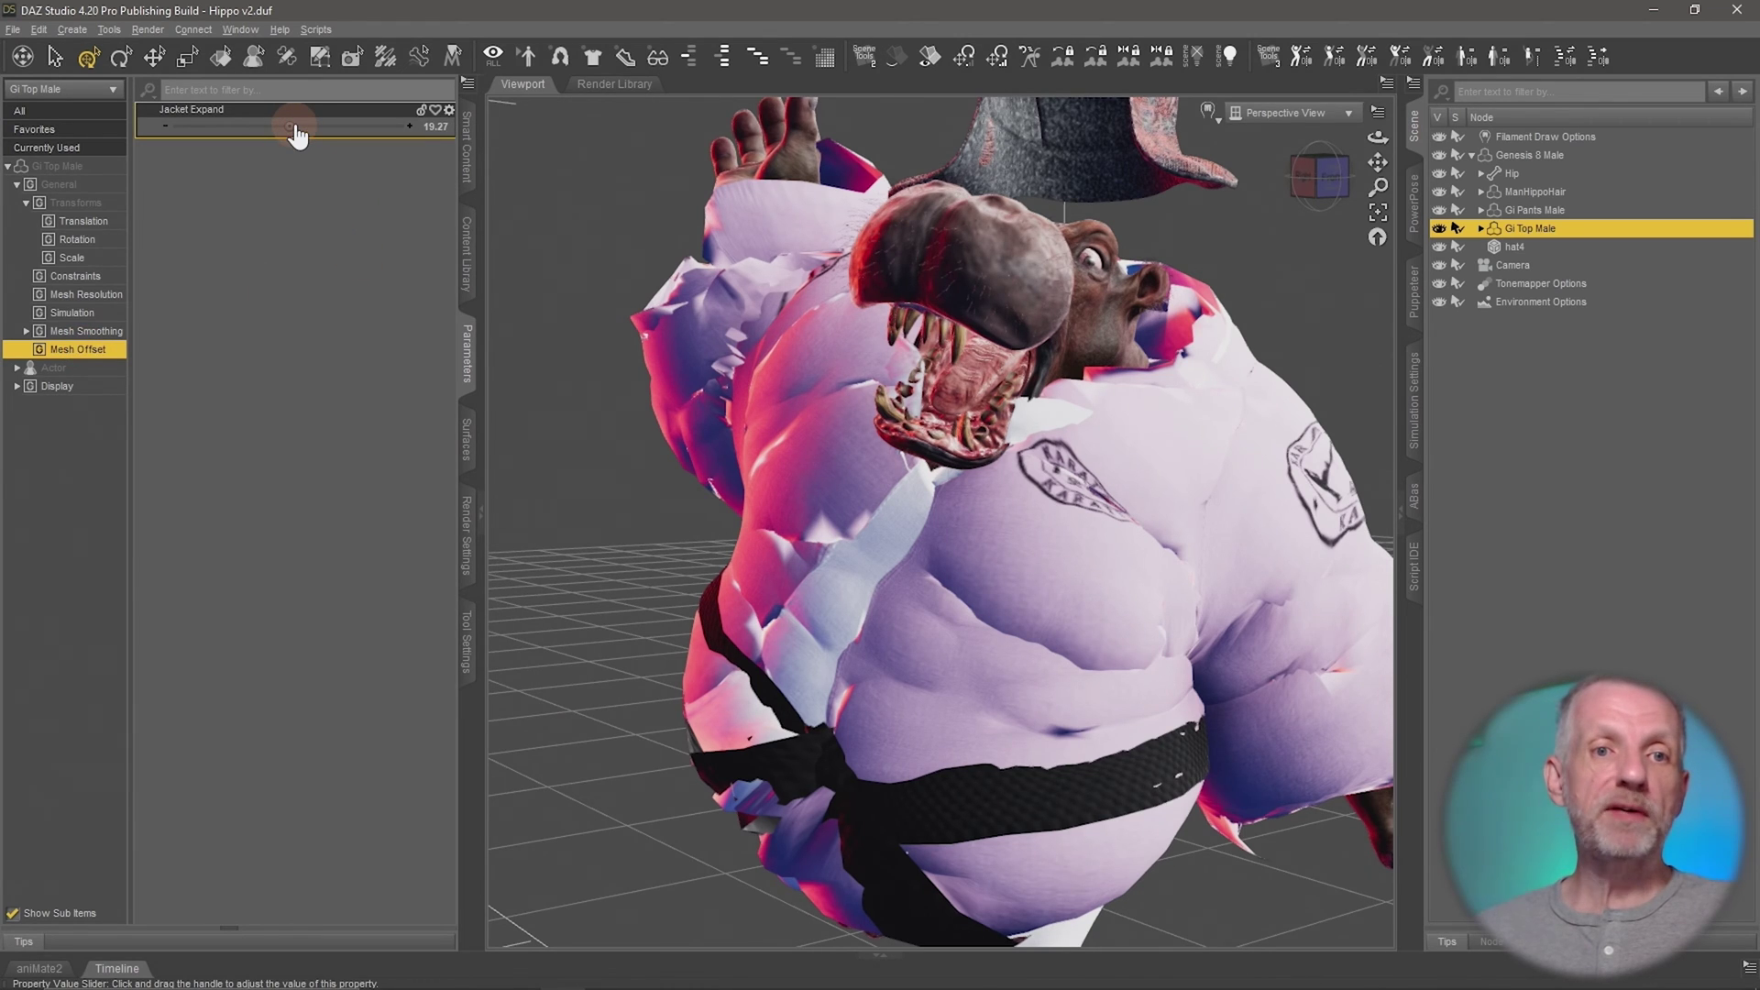
mouse_move(289, 126)
left_mouse_down()
mouse_move(271, 121)
mouse_move(305, 125)
mouse_move(288, 123)
left_mouse_up()
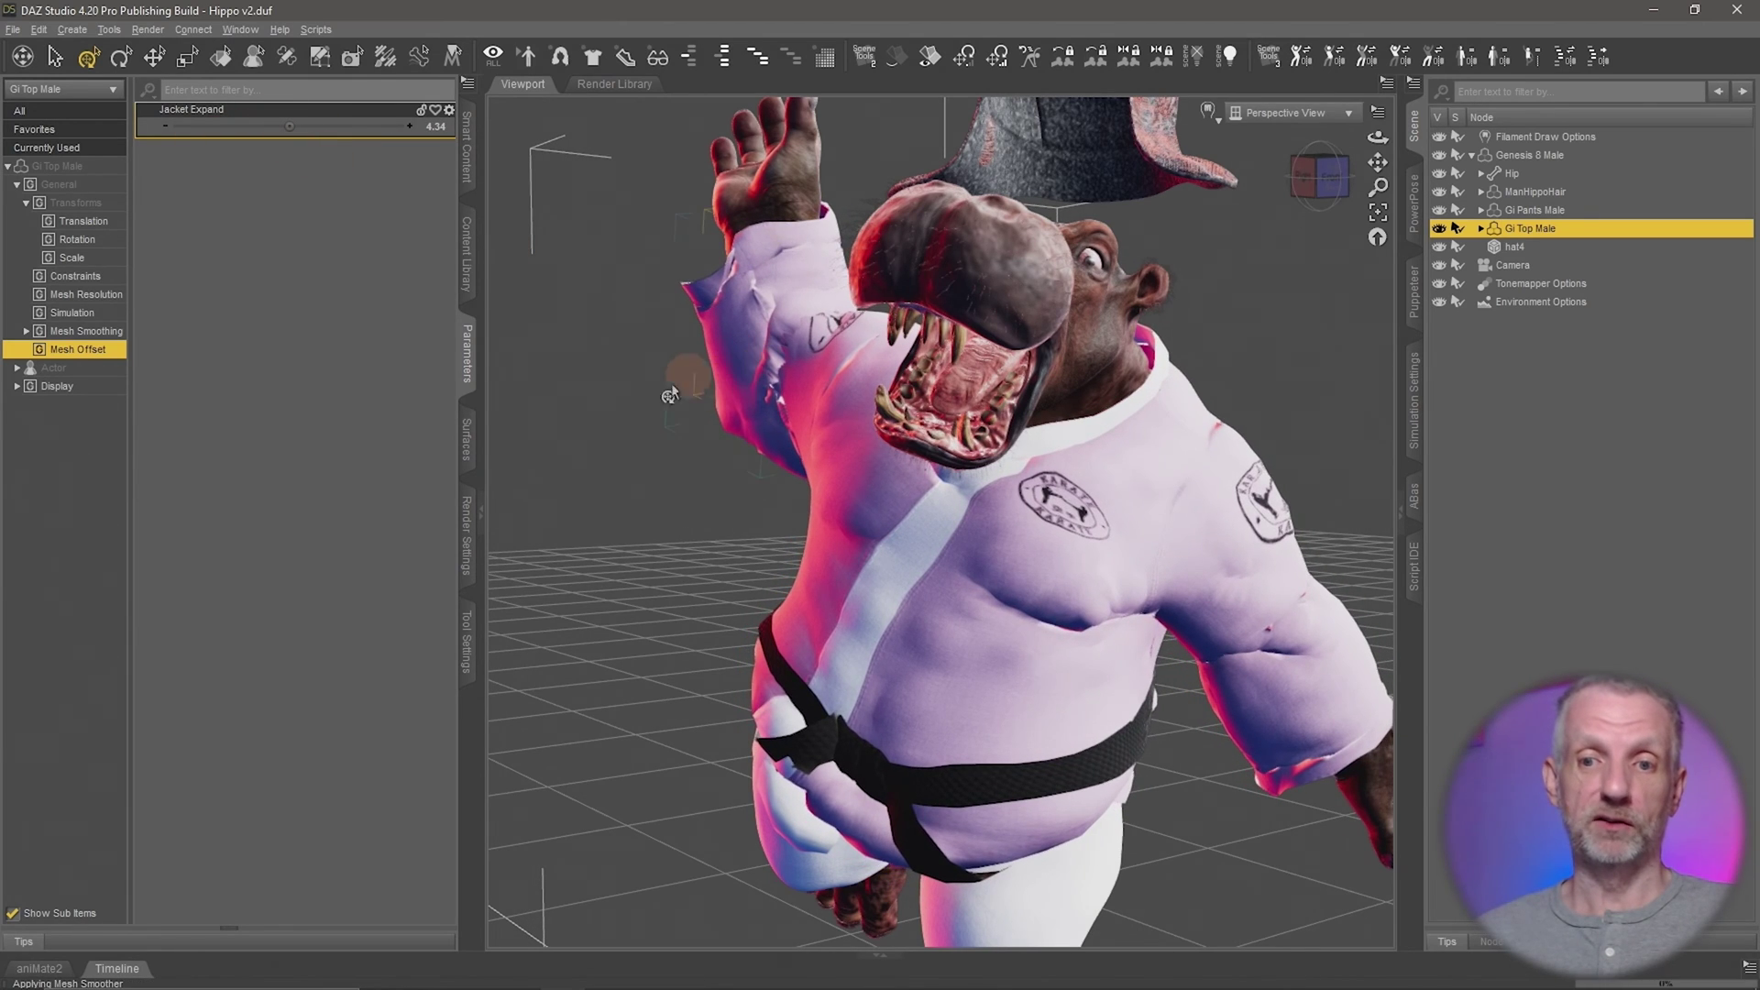
middle_click_drag(803, 564, 688, 554)
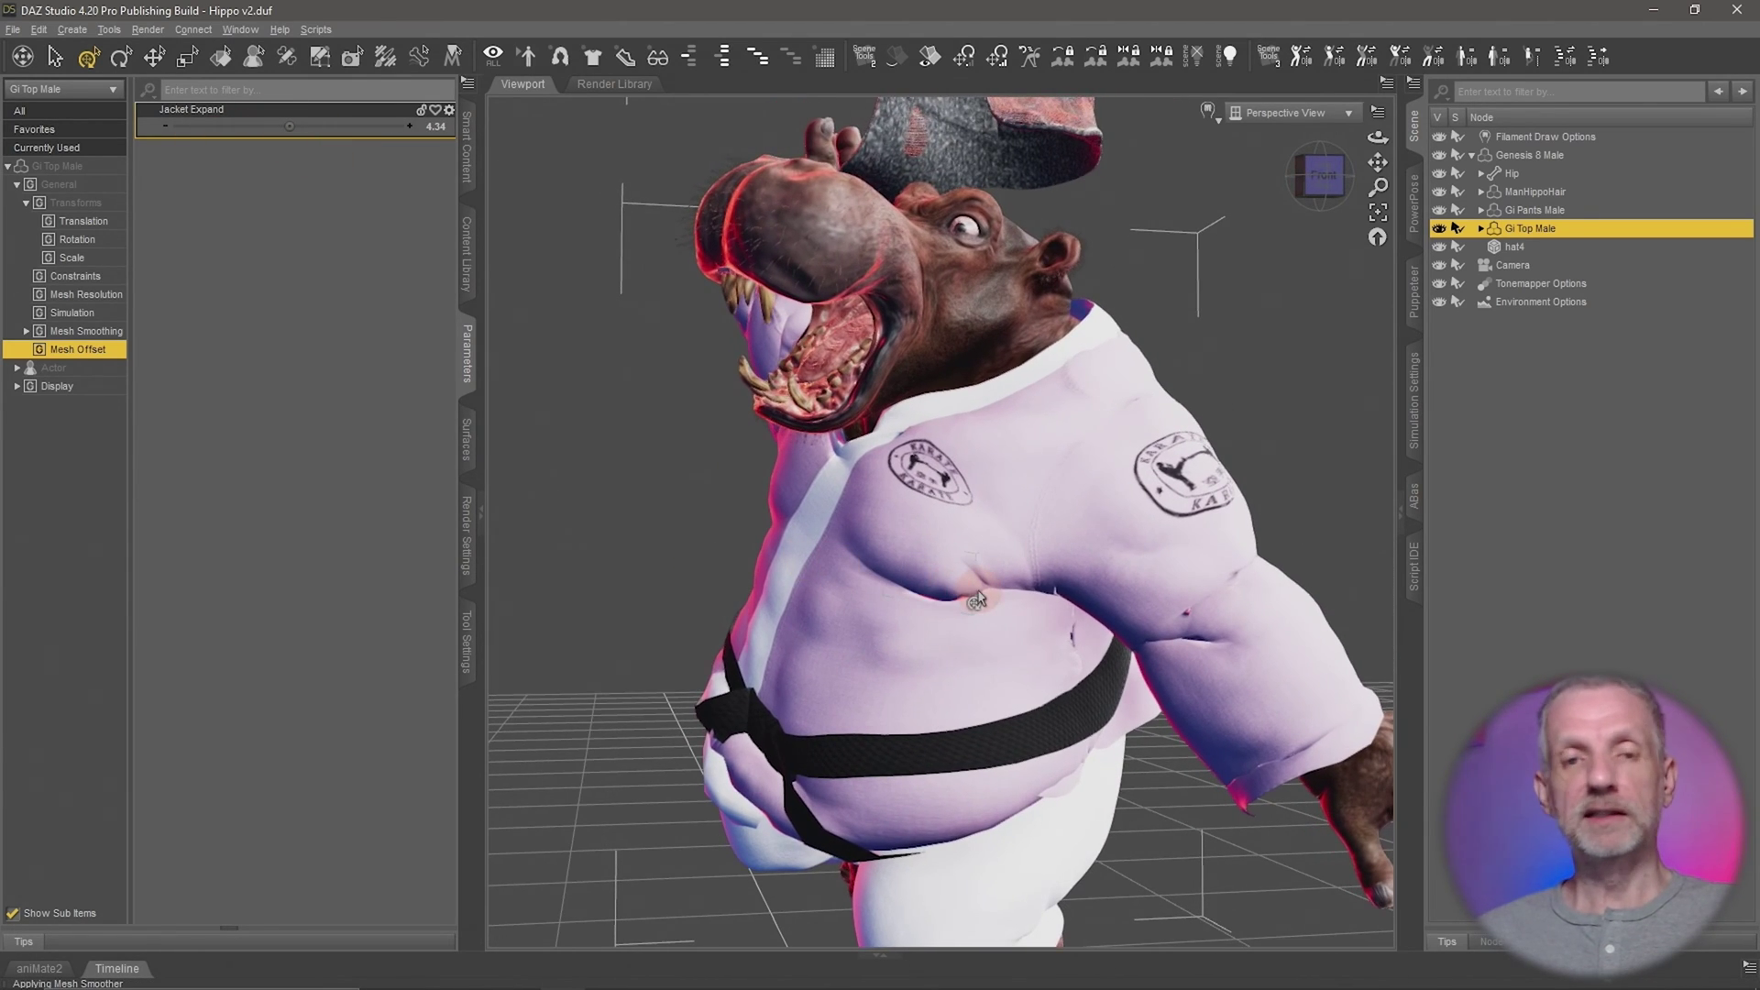